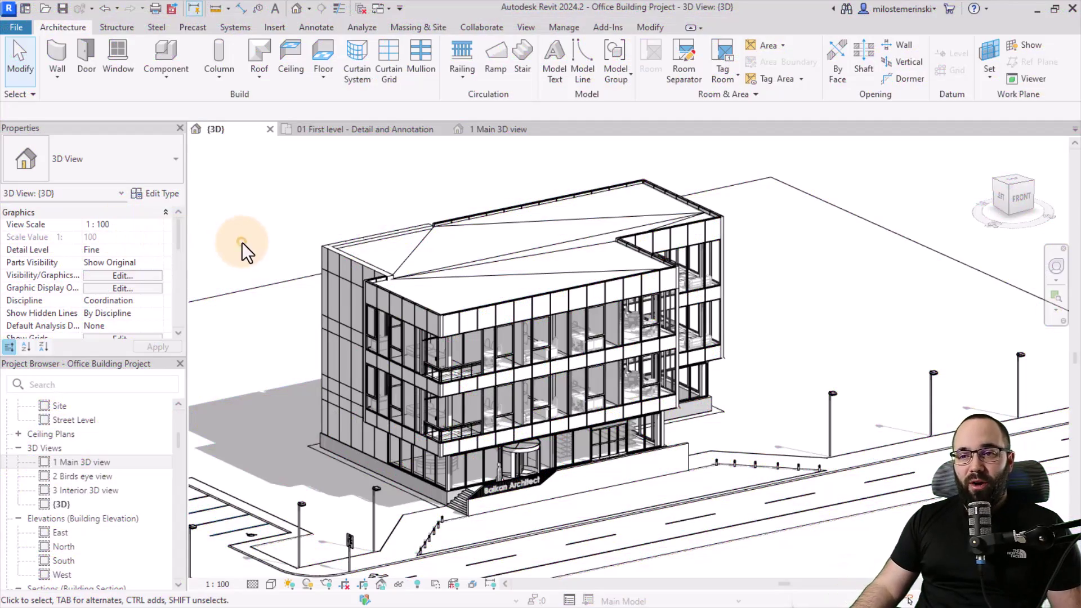
# Orbit and zoom around the office building, then switch to the 1 Main 3D view perspective
pyautogui.keyDown('shift'); pyautogui.moveTo(273, 248); pyautogui.dragTo(295, 278, button='middle'); pyautogui.keyUp('shift')
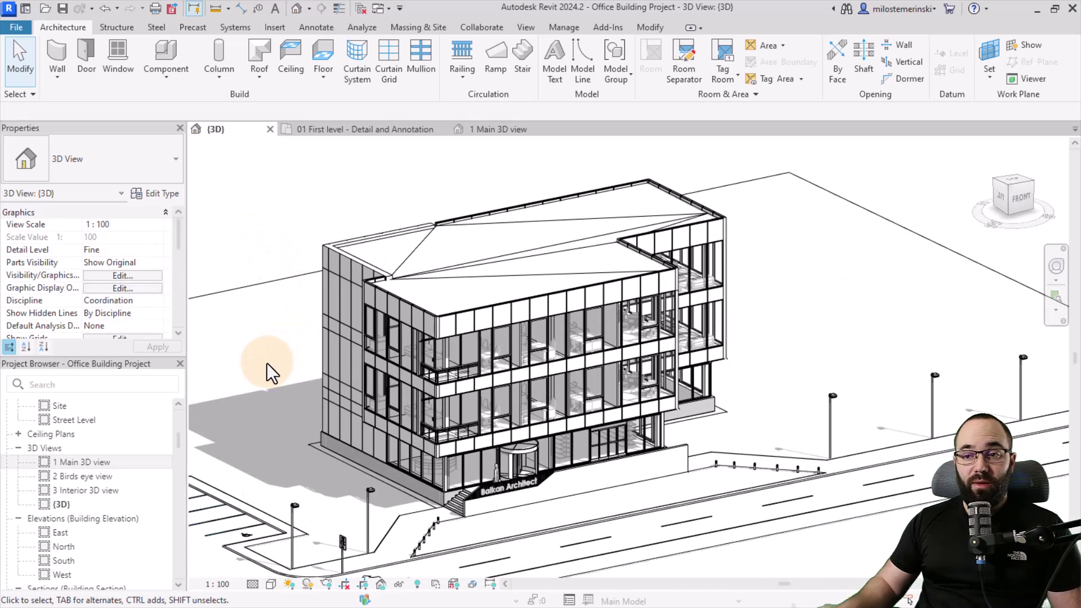
pyautogui.scroll(3, 329, 475)
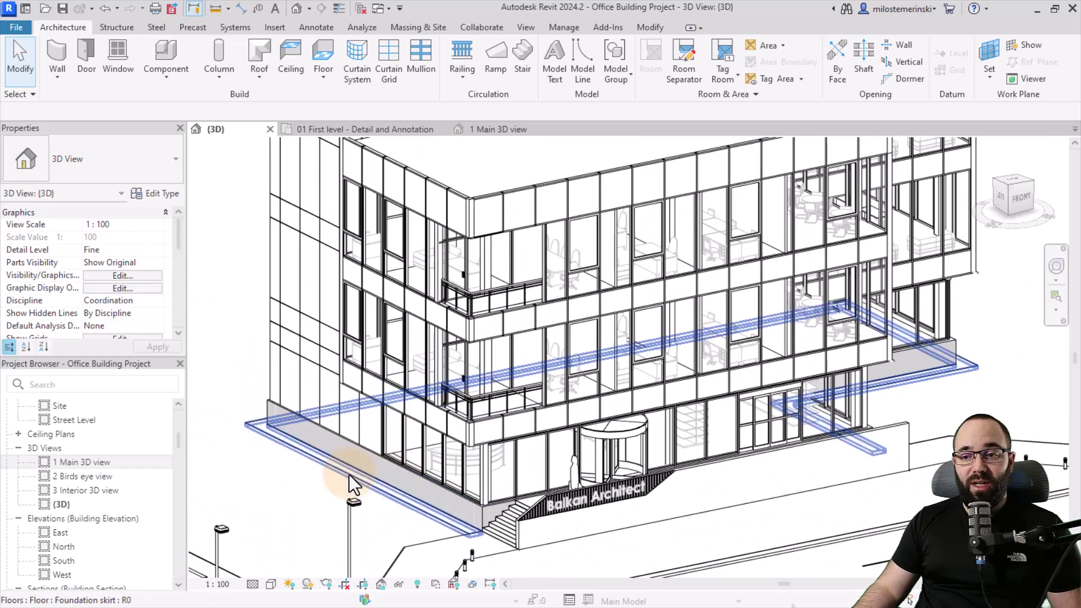
pyautogui.moveTo(304, 485)
pyautogui.keyDown('shift'); pyautogui.mouseDown(button='middle')
pyautogui.moveTo(314, 499)
pyautogui.moveTo(298, 478)
pyautogui.mouseUp(button='middle'); pyautogui.keyUp('shift')
pyautogui.scroll(-3, 269, 333)
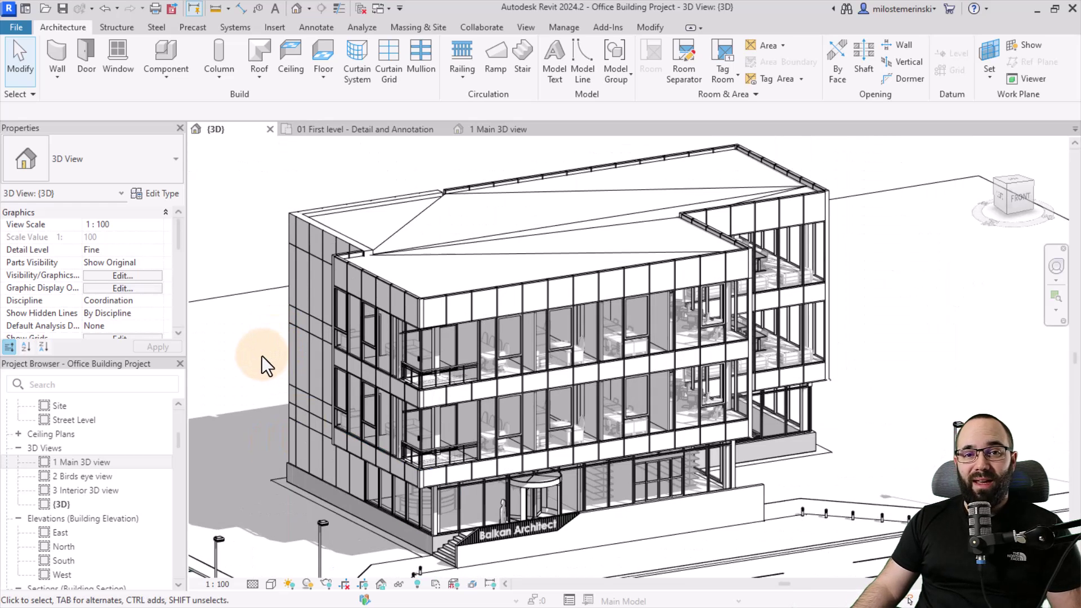
pyautogui.moveTo(265, 362)
pyautogui.keyDown('shift'); pyautogui.mouseDown(button='middle')
pyautogui.moveTo(265, 379)
pyautogui.moveTo(258, 369)
pyautogui.mouseUp(button='middle'); pyautogui.keyUp('shift')
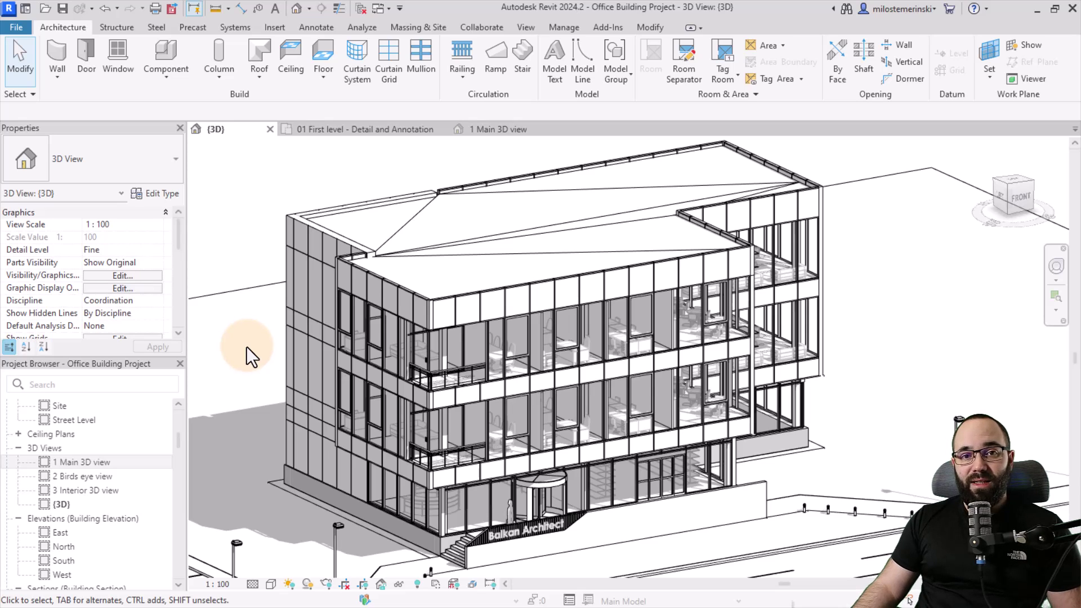
pyautogui.click(482, 130)
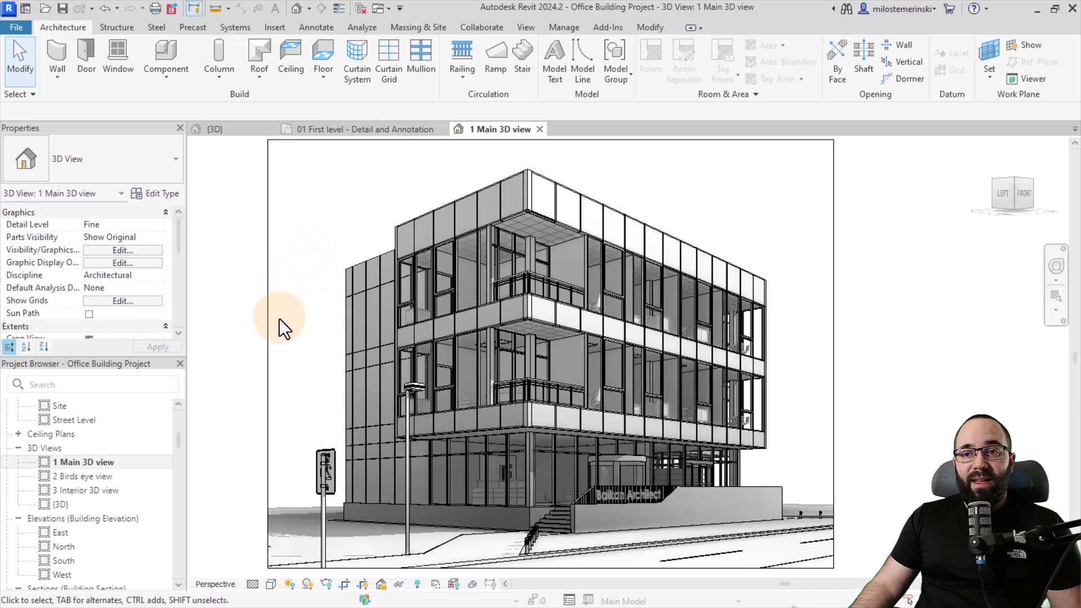
# Select the 1 Main 3D view crop boundary and bring up its 150 × 114 mm size settings
pyautogui.click(267, 292)
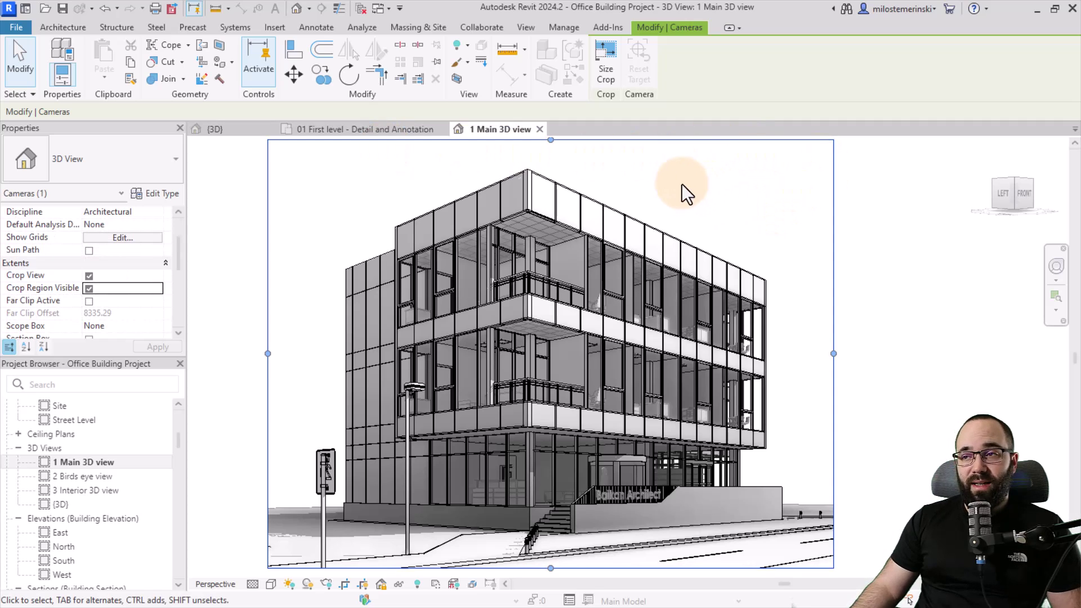
pyautogui.click(605, 73)
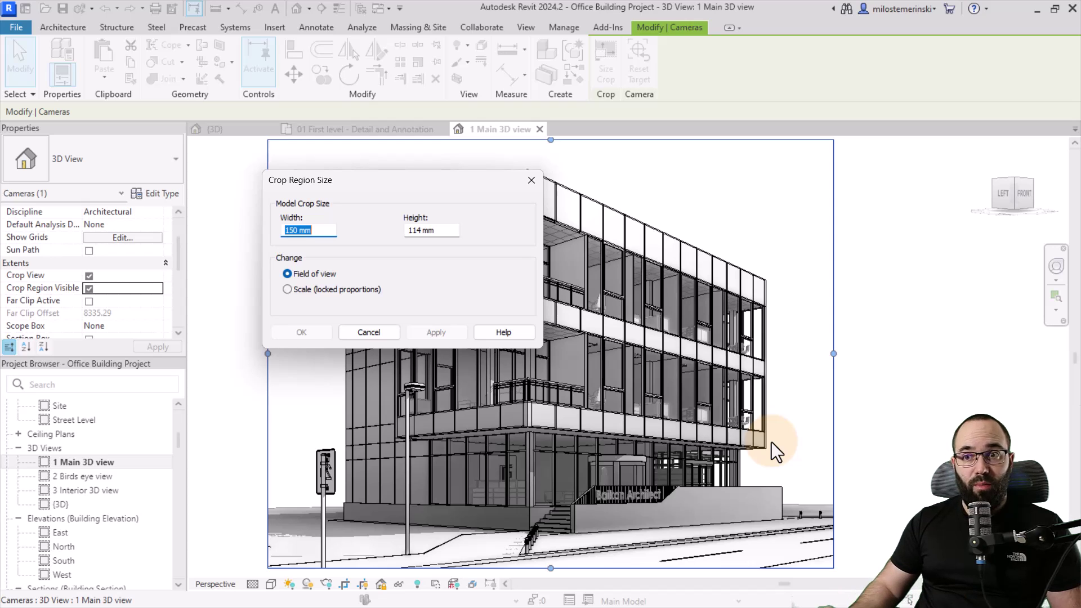
# Scale the crop region with locked proportions to 300 mm wide, giving 300 × 227 mm
pyautogui.click(287, 289)
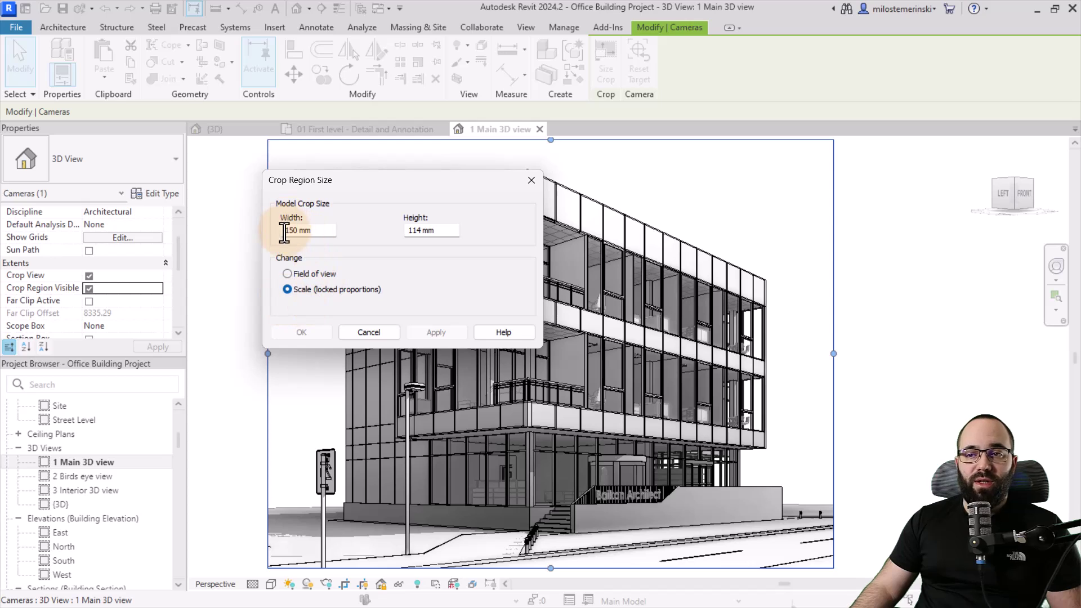
pyautogui.click(423, 230)
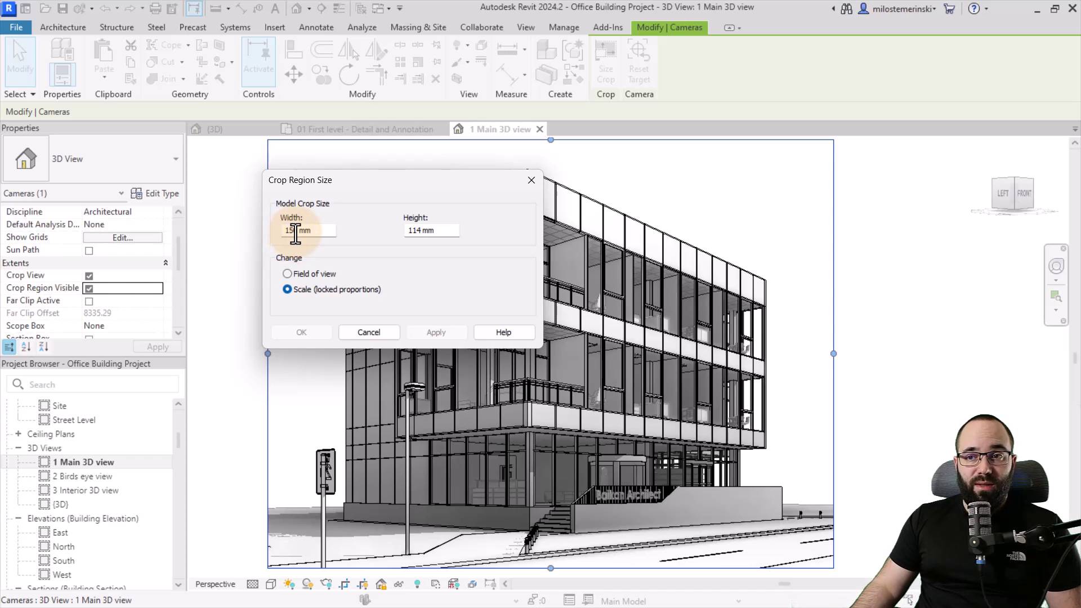
pyautogui.moveTo(297, 231); pyautogui.dragTo(261, 232)
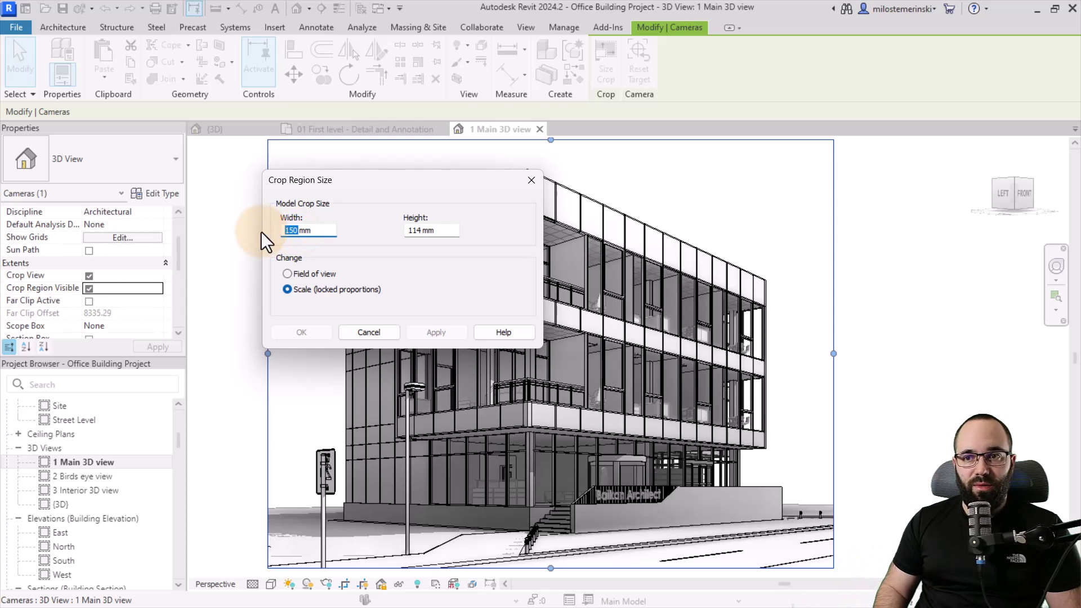
pyautogui.write('300')
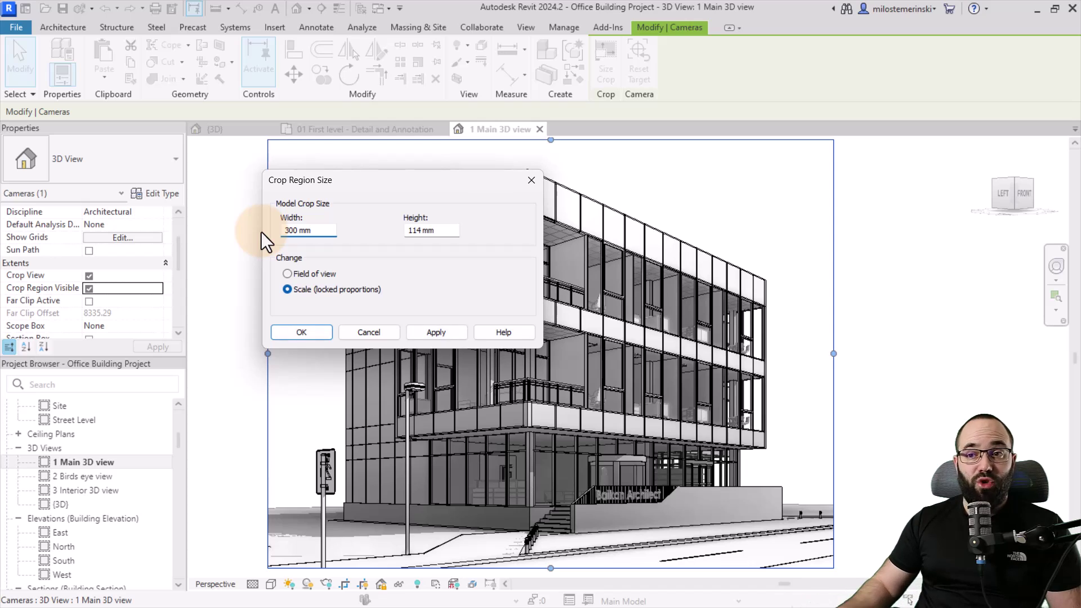
pyautogui.click(457, 332)
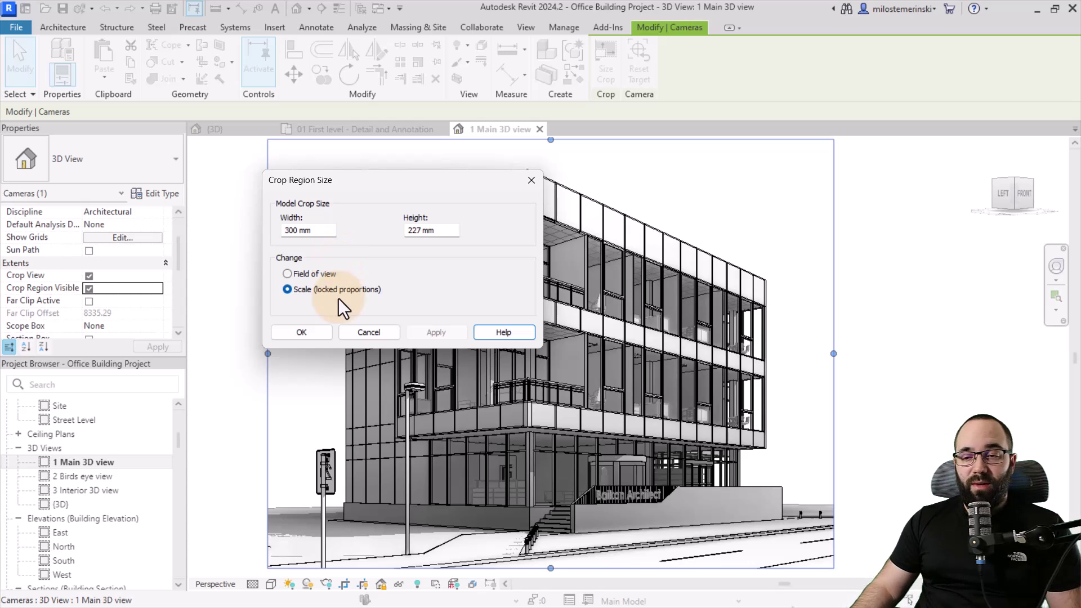
pyautogui.click(326, 332)
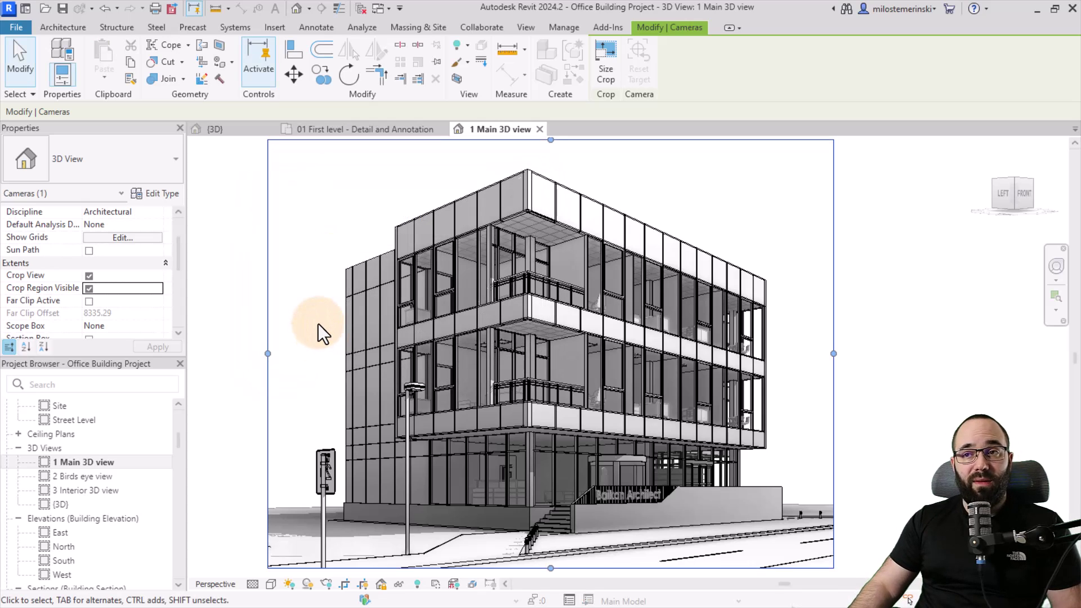
# Bring up the Rendering dialog from the View tab, move it aside, and keep Medium quality
pyautogui.click(526, 32)
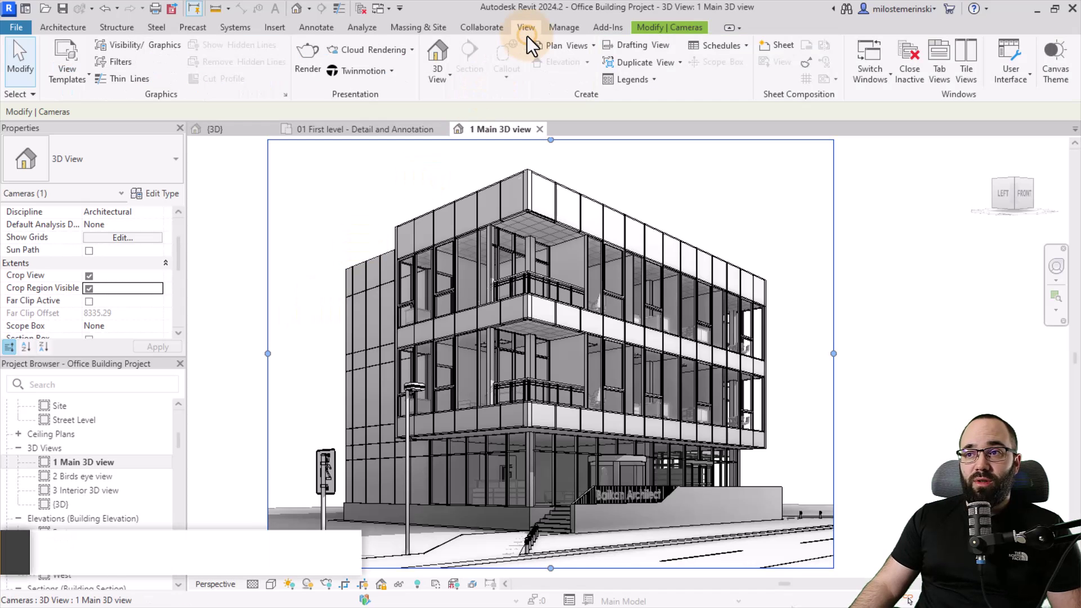
pyautogui.click(297, 68)
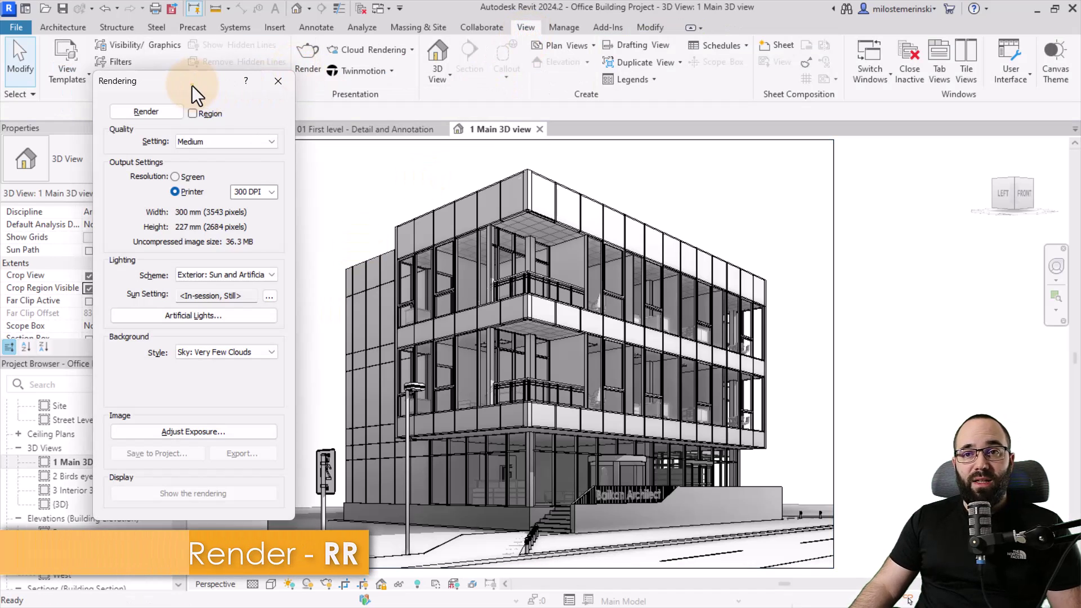
pyautogui.moveTo(191, 84); pyautogui.dragTo(153, 66)
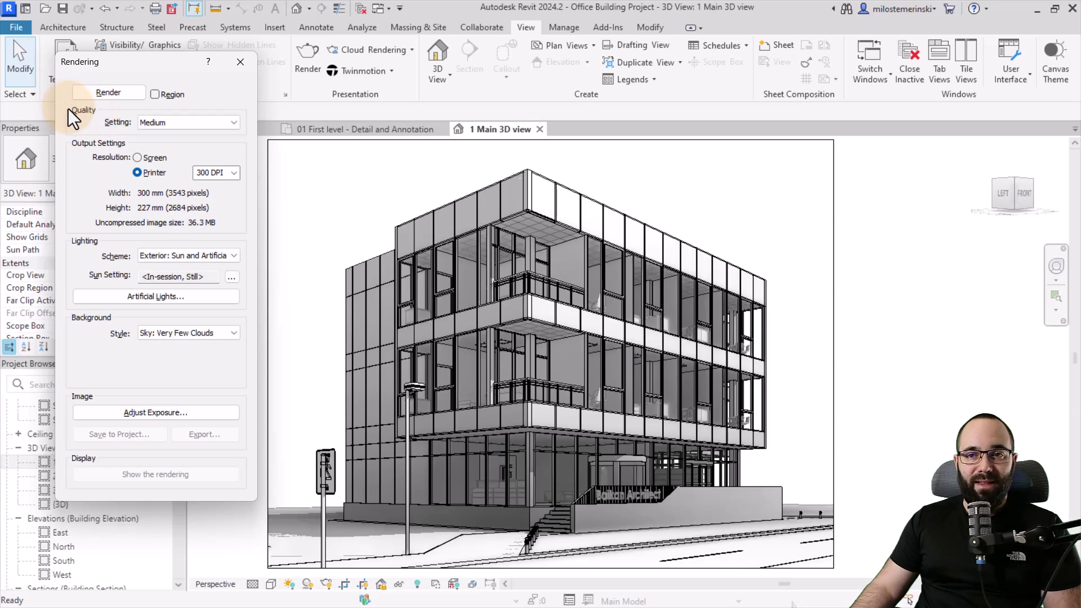
pyautogui.click(200, 123)
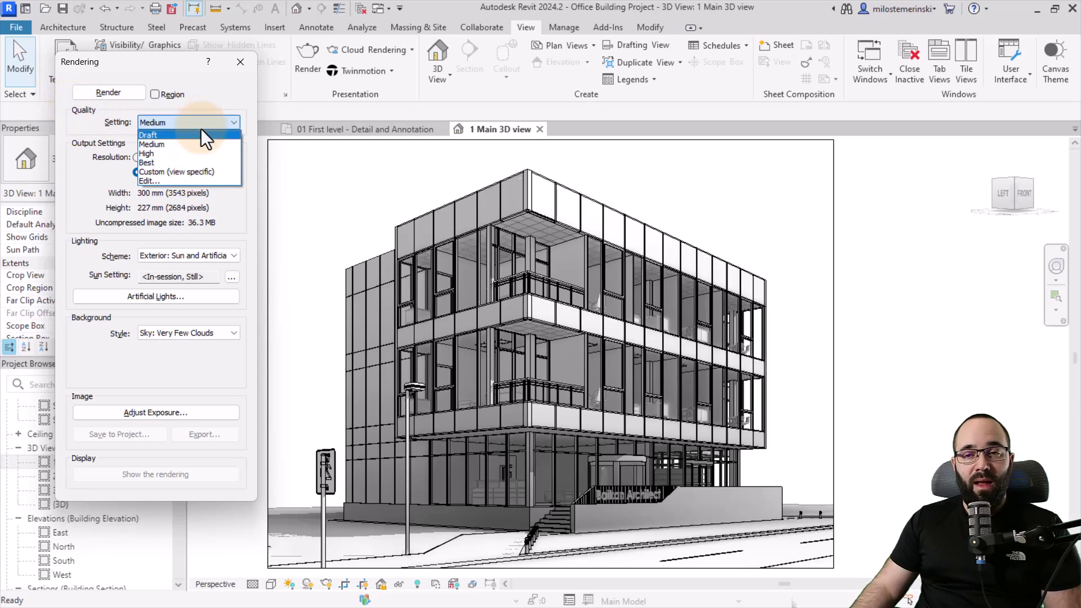
pyautogui.click(214, 106)
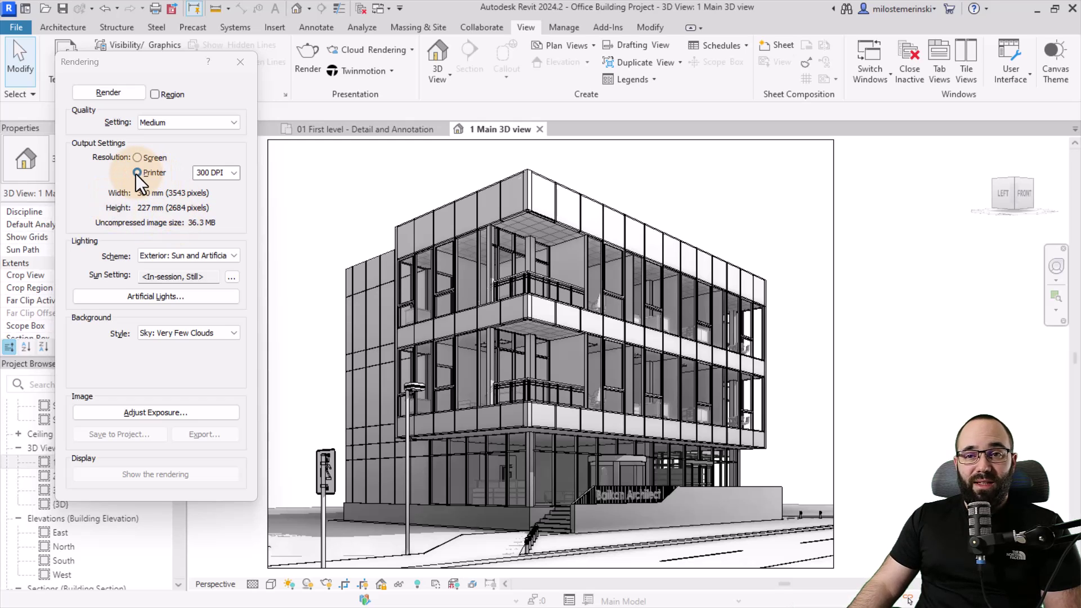
pyautogui.click(233, 173)
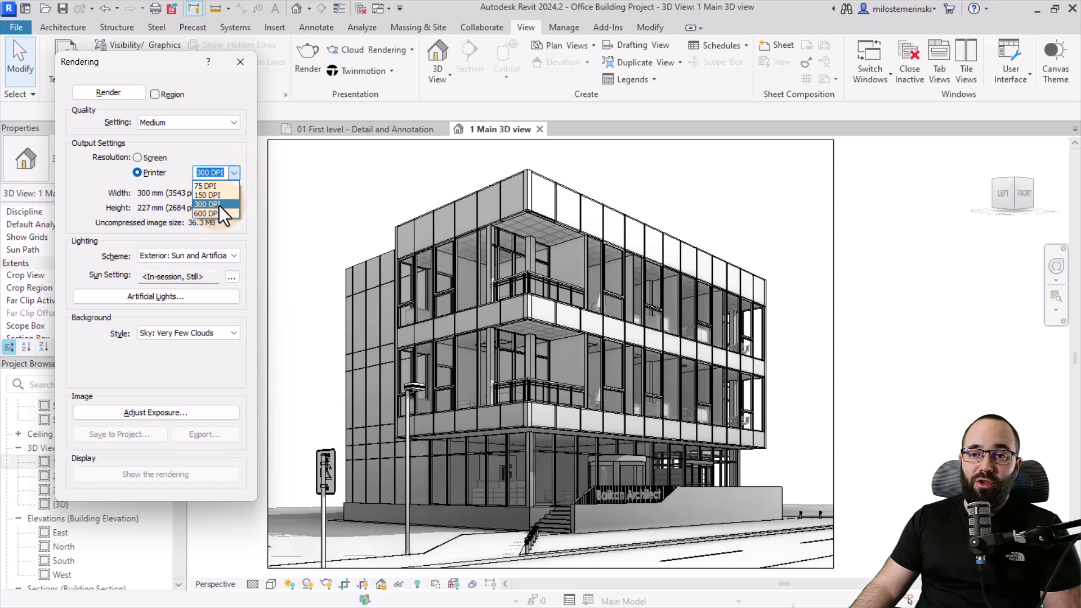
pyautogui.click(235, 174)
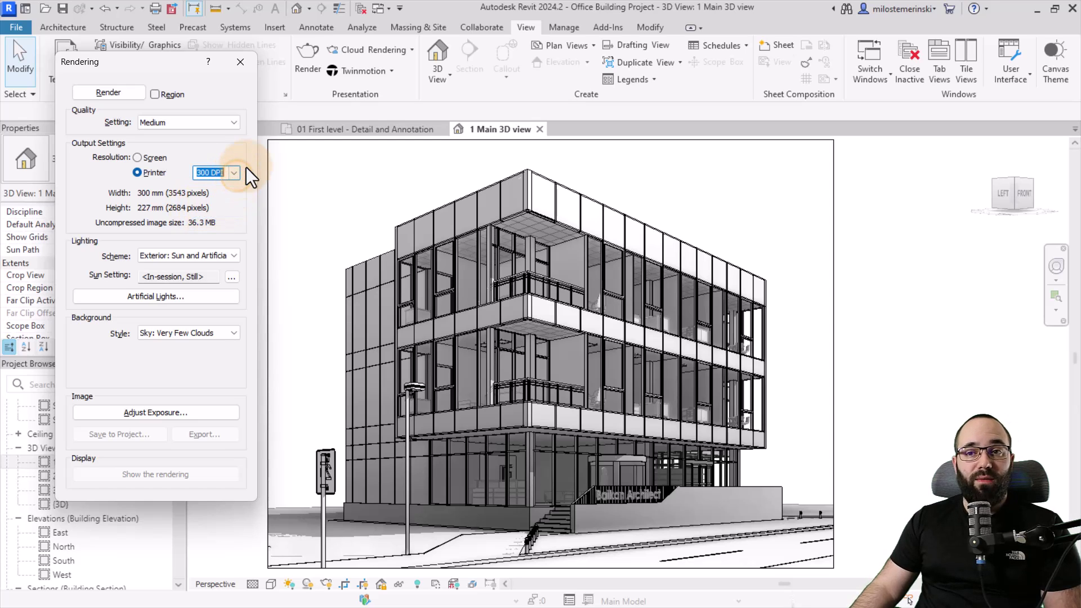
pyautogui.click(233, 173)
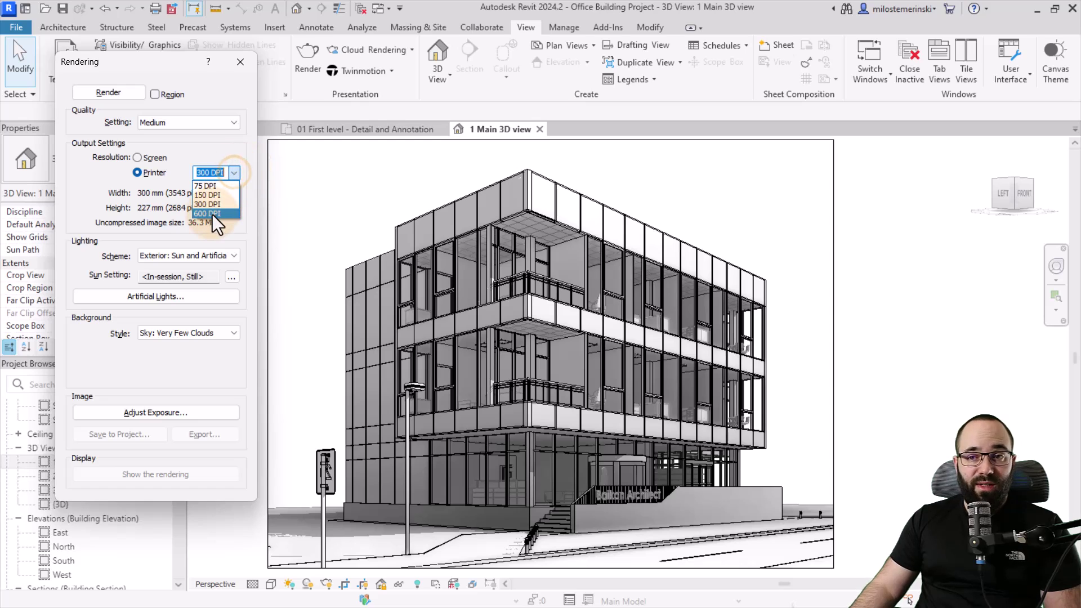
pyautogui.click(234, 173)
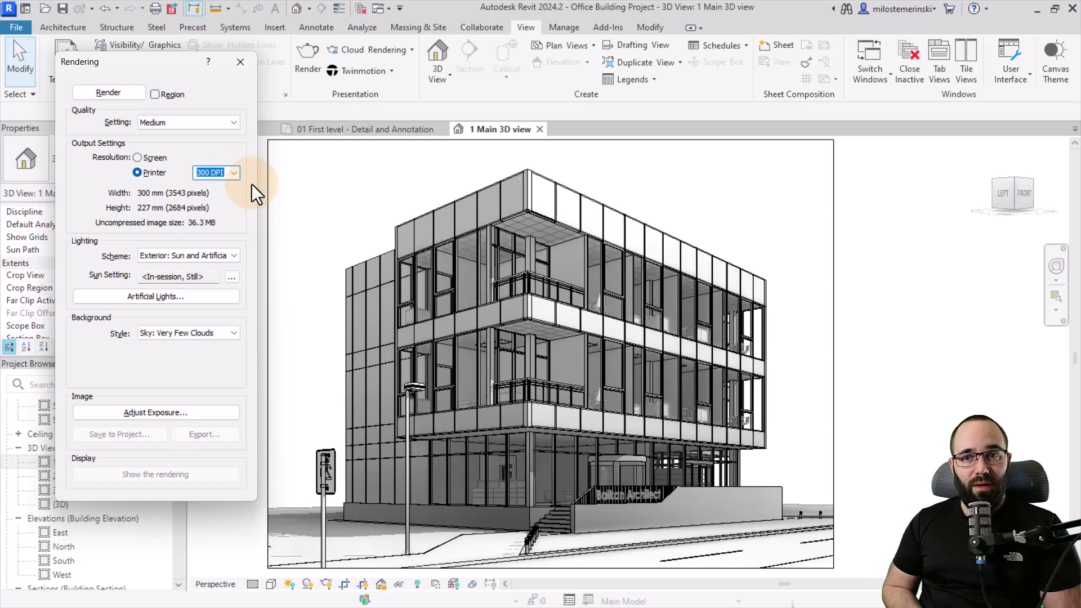
pyautogui.click(233, 173)
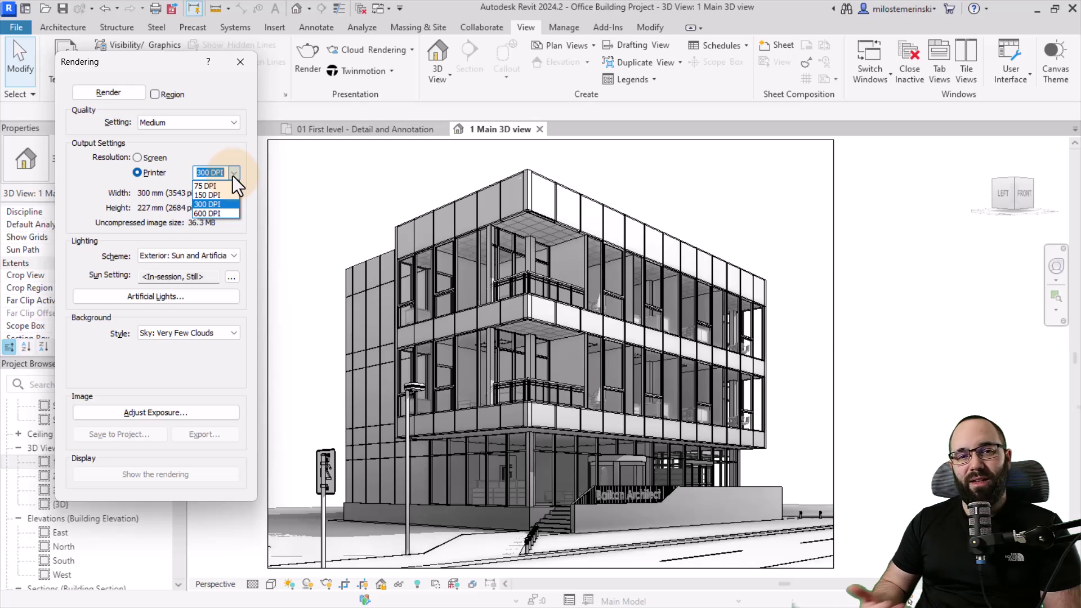
pyautogui.click(232, 175)
pyautogui.click(139, 158)
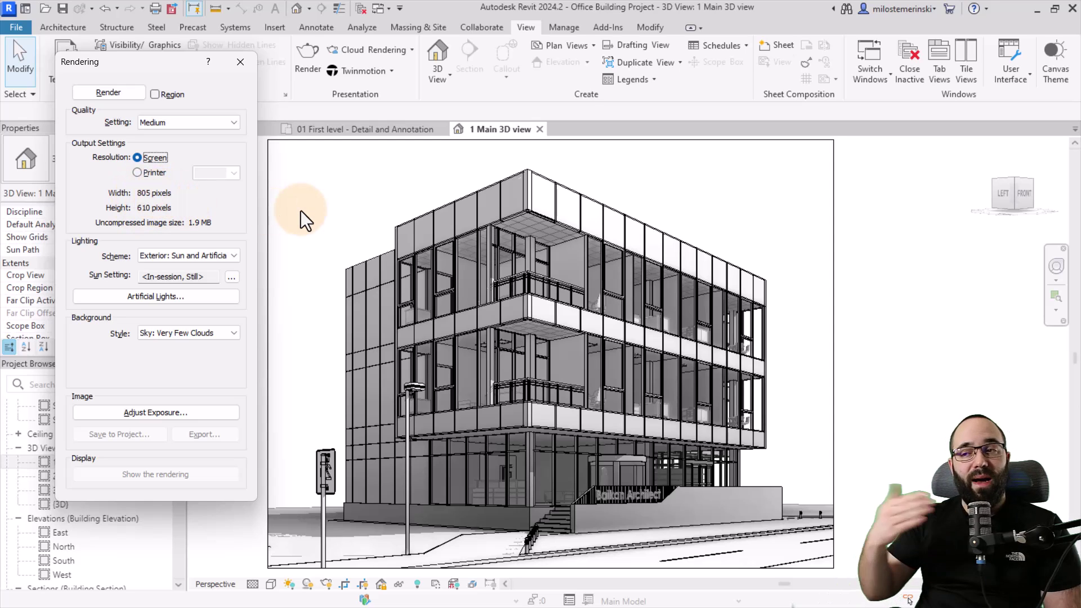
pyautogui.click(147, 173)
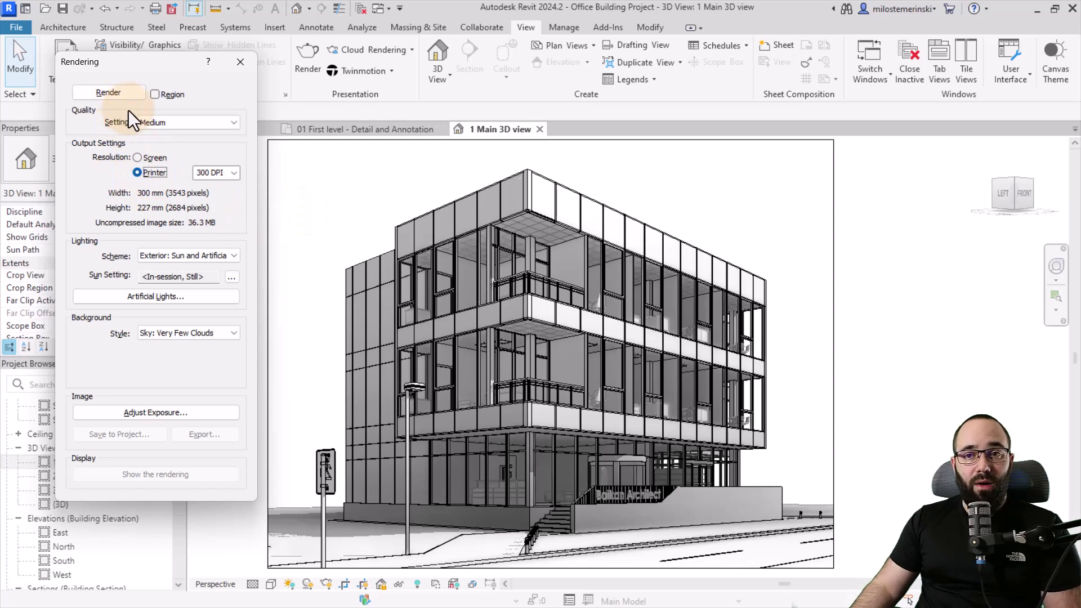
# Render the view at Medium quality and save it to the project as 1 Main 3D view_3
pyautogui.click(177, 122)
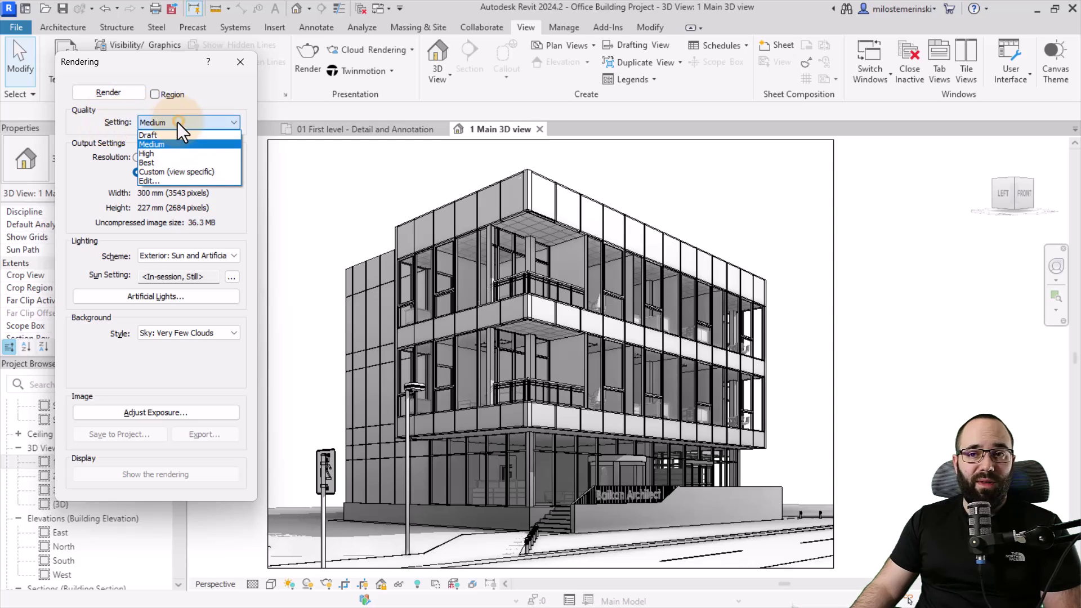
pyautogui.click(156, 147)
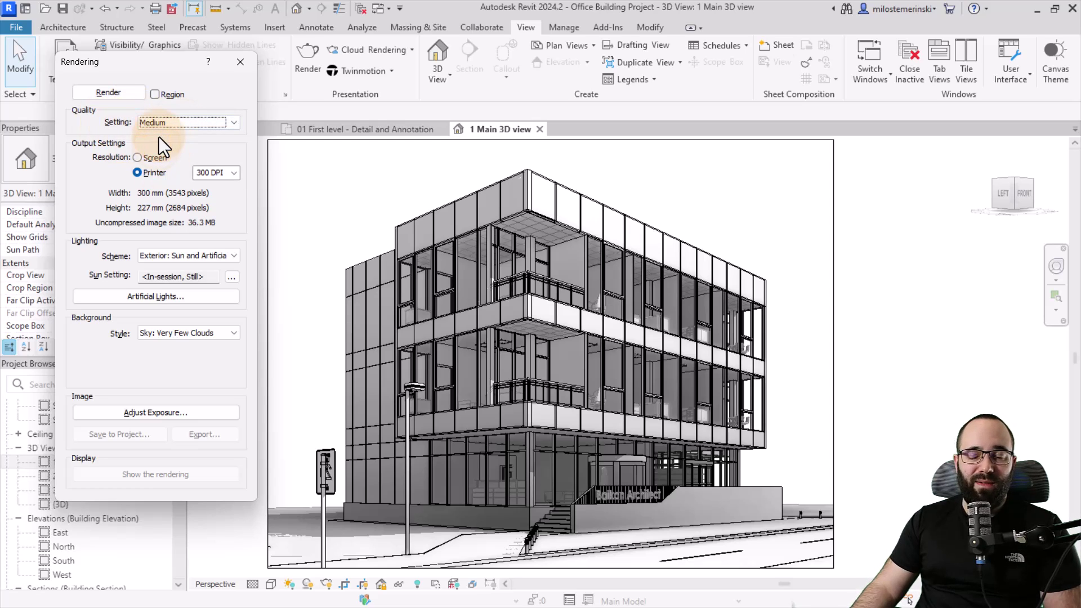
pyautogui.click(112, 94)
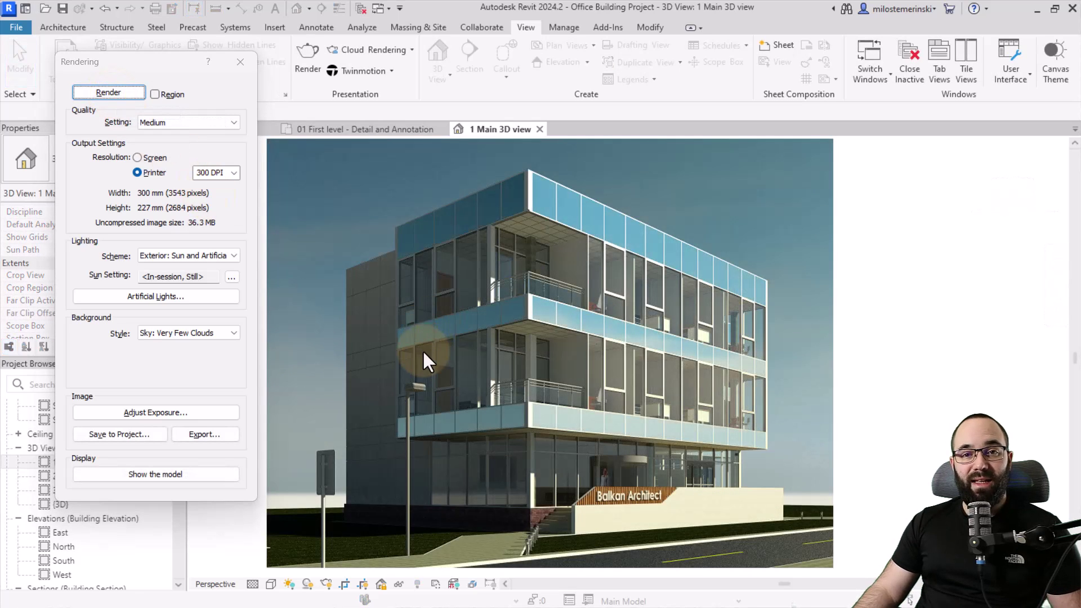
pyautogui.click(123, 435)
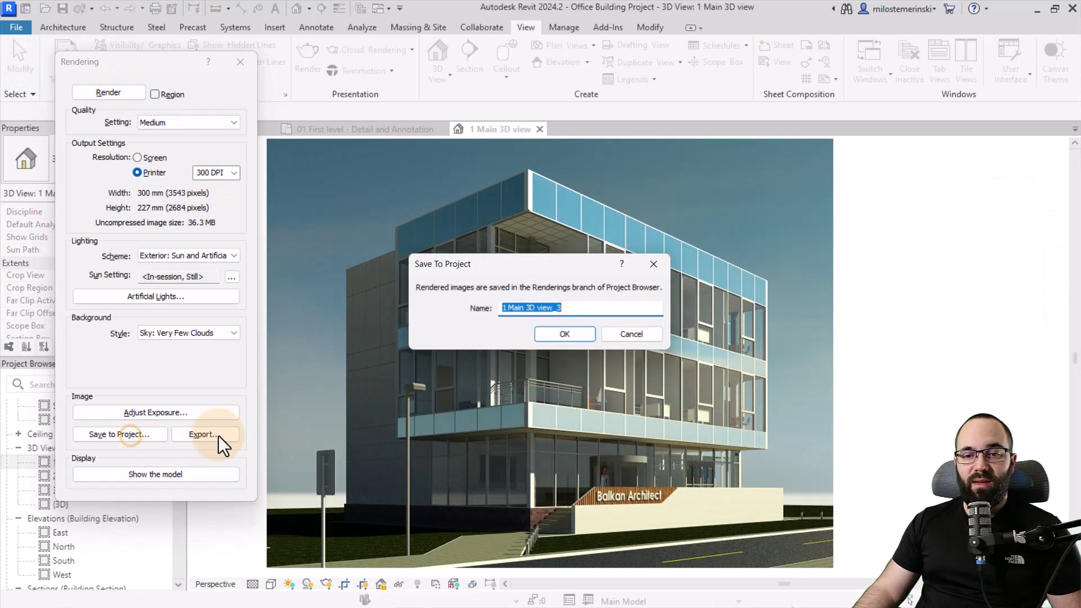
pyautogui.click(567, 333)
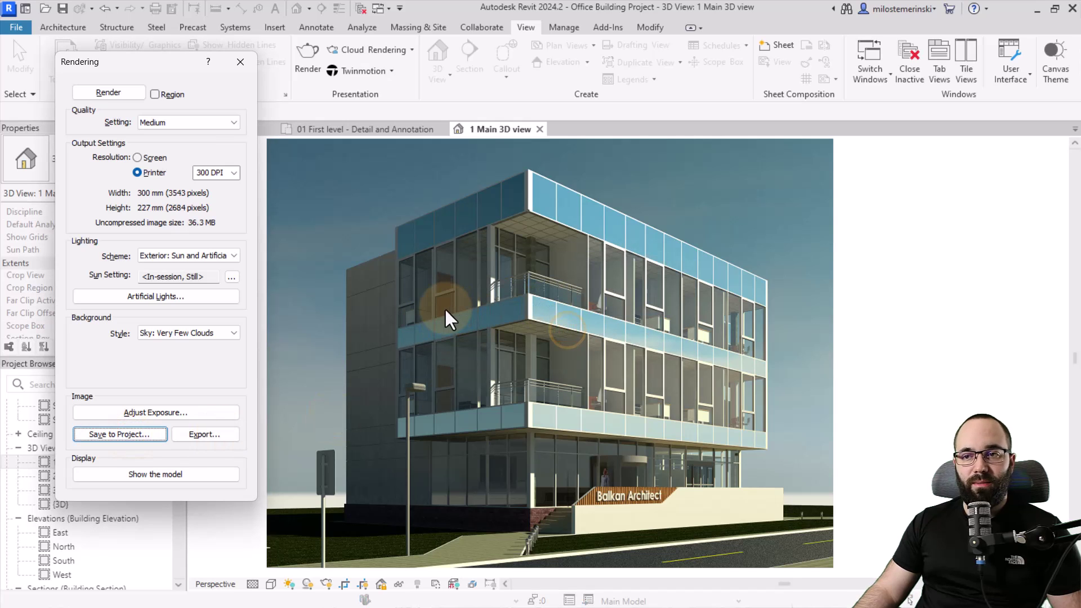
# Close the Rendering dialog and open the saved rendering 1 Main 3D view_3 from Renderings
pyautogui.click(239, 62)
pyautogui.scroll(-5, 95, 467)
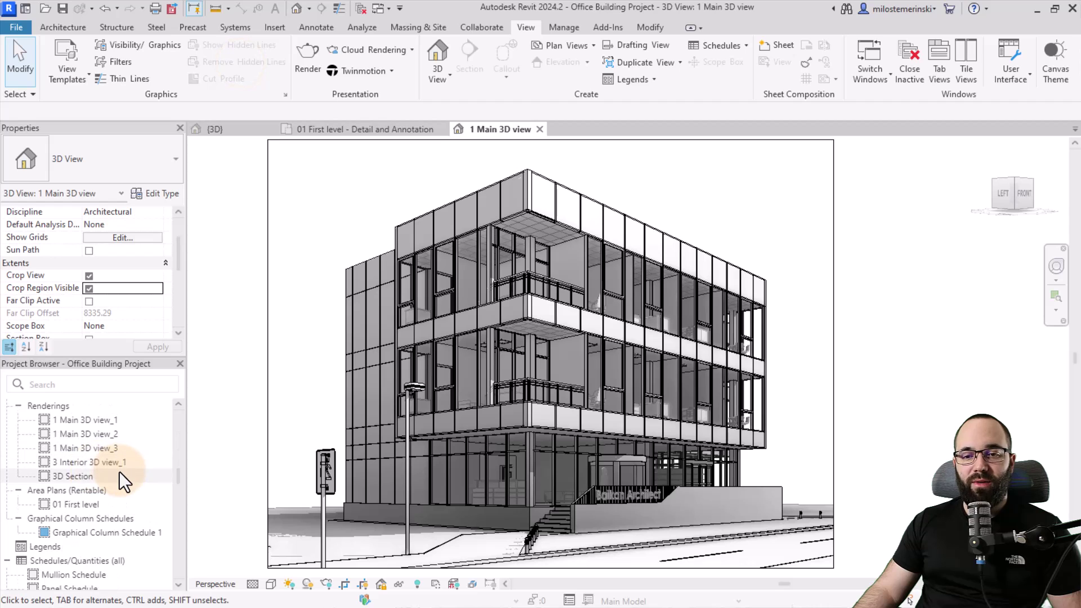
pyautogui.scroll(-4, 117, 473)
pyautogui.scroll(4, 117, 472)
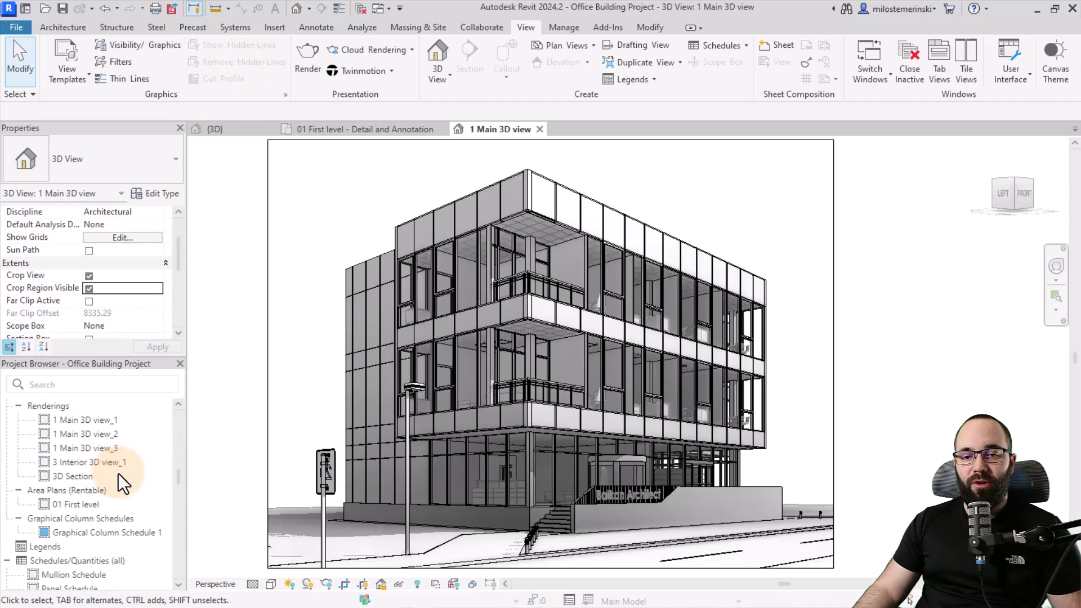
pyautogui.scroll(2, 115, 475)
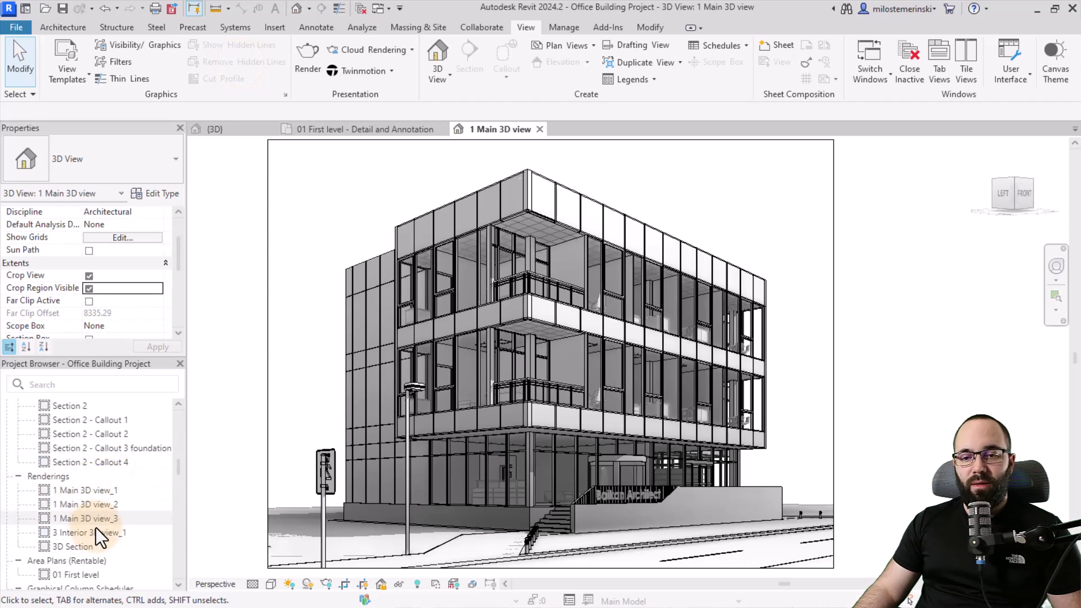
pyautogui.doubleClick(79, 521)
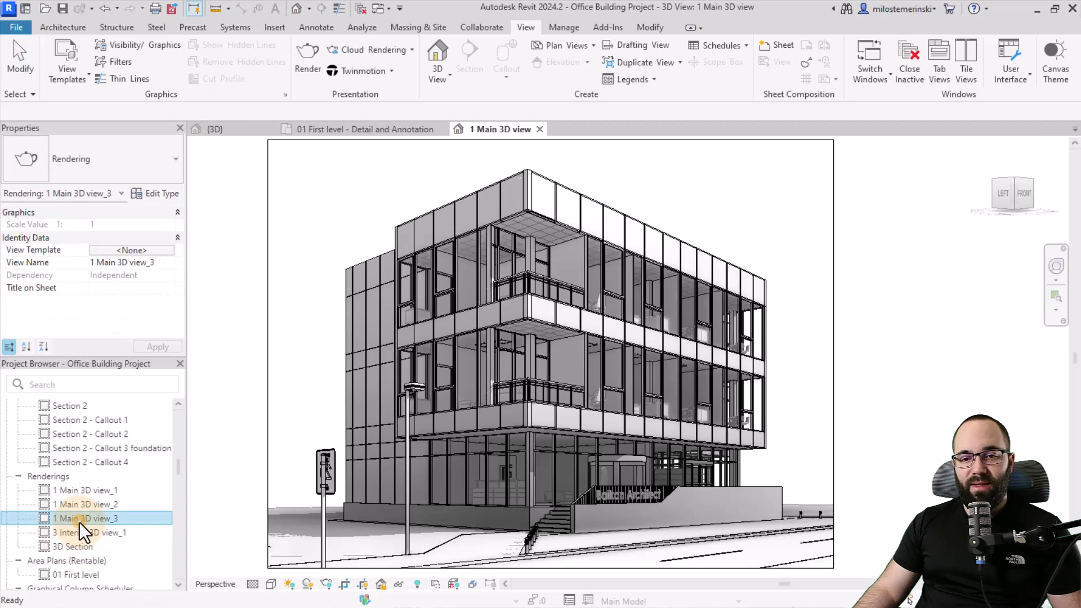
pyautogui.scroll(10, 568, 411)
pyautogui.scroll(-2, 538, 384)
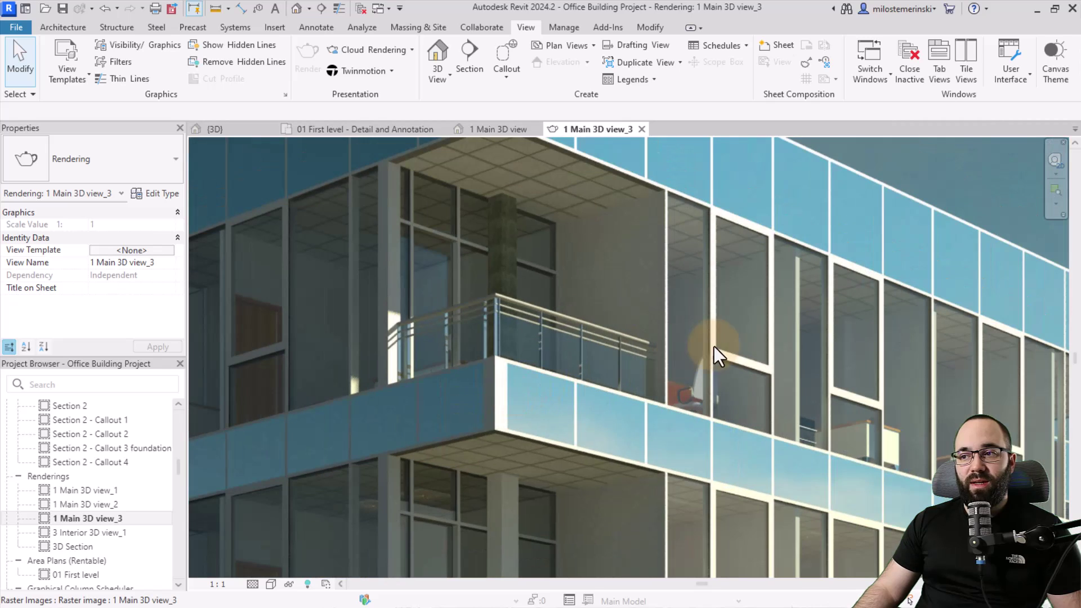
pyautogui.scroll(-4, 623, 339)
pyautogui.scroll(3, 541, 349)
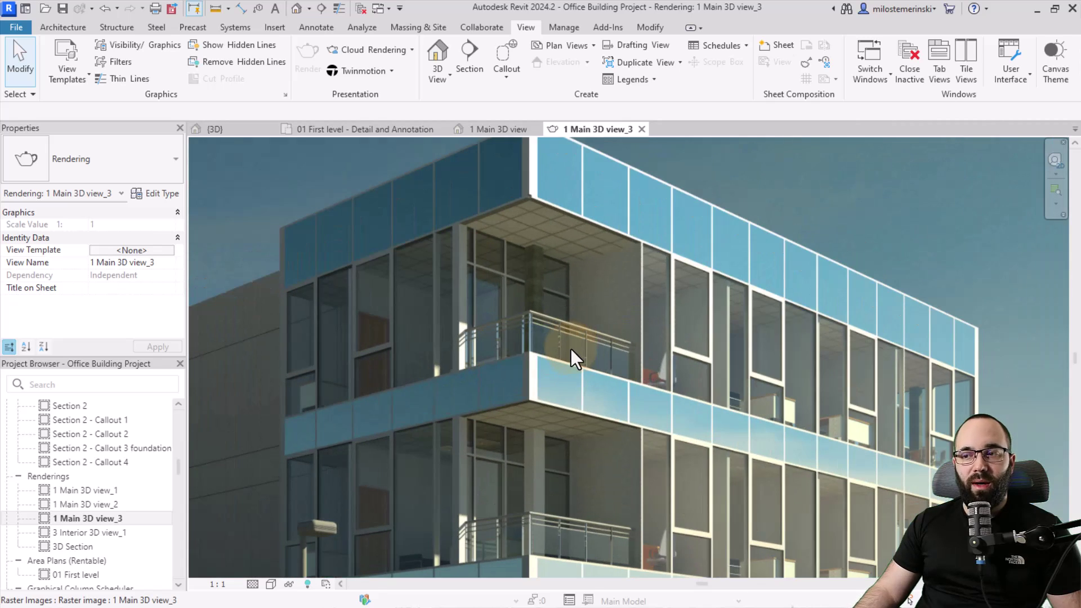
pyautogui.scroll(8, 526, 369)
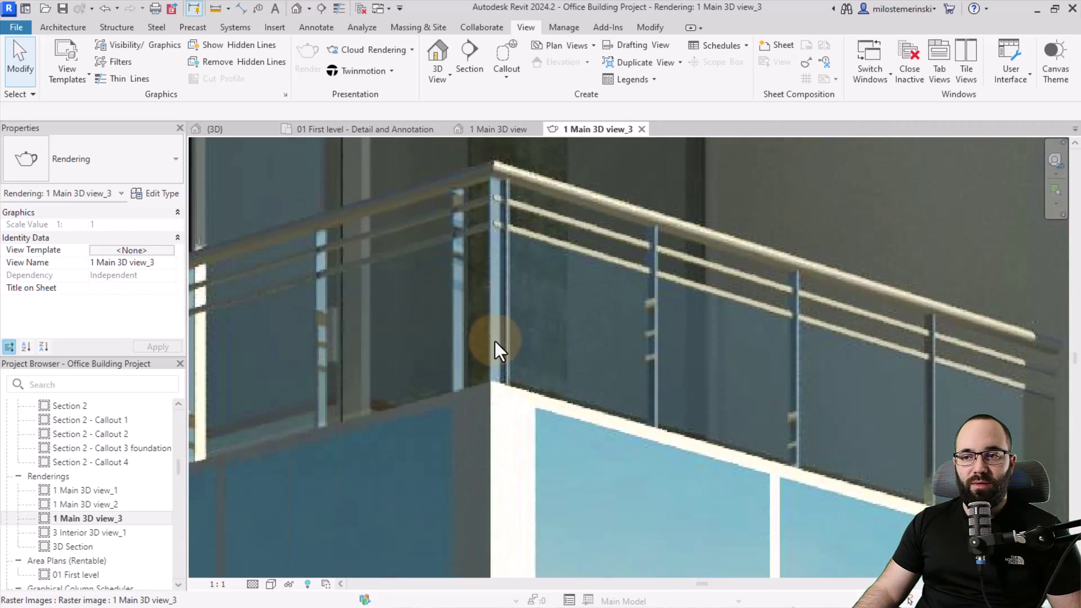
pyautogui.scroll(-5, 523, 349)
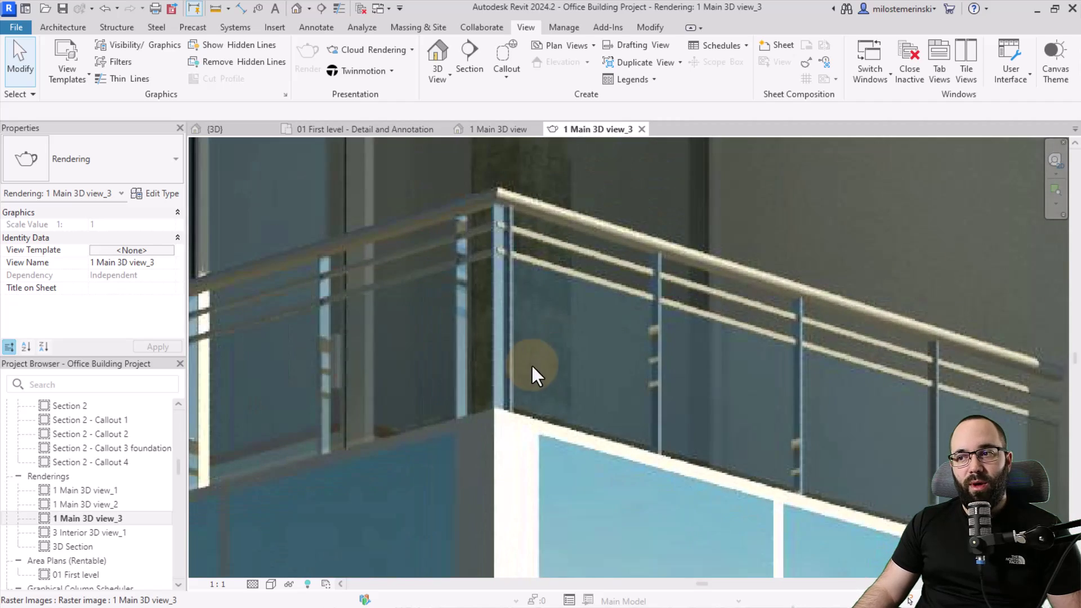
pyautogui.scroll(-6, 555, 369)
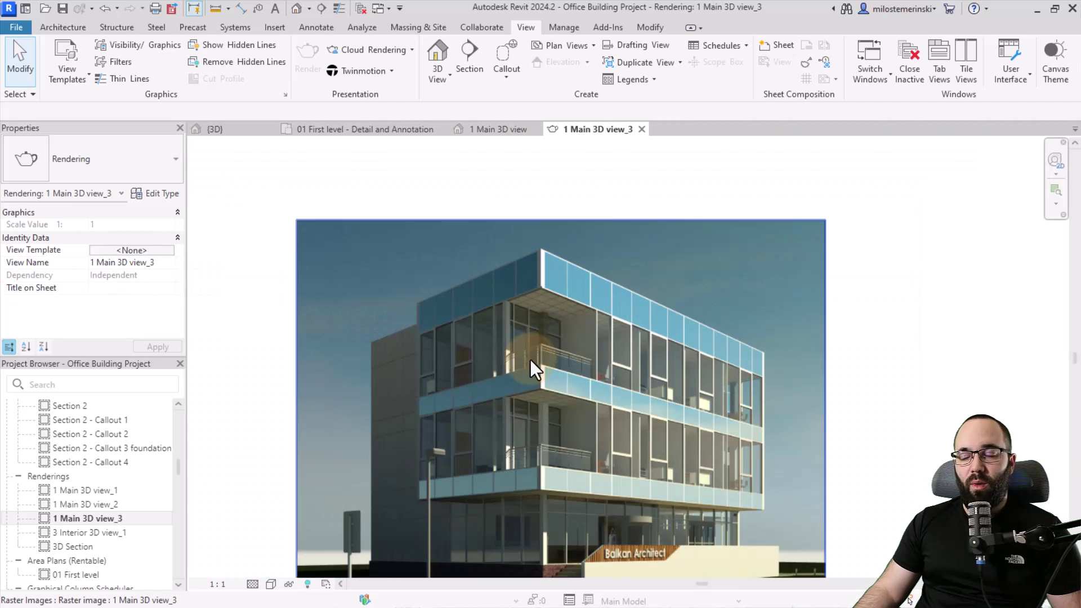
pyautogui.scroll(-4, 563, 329)
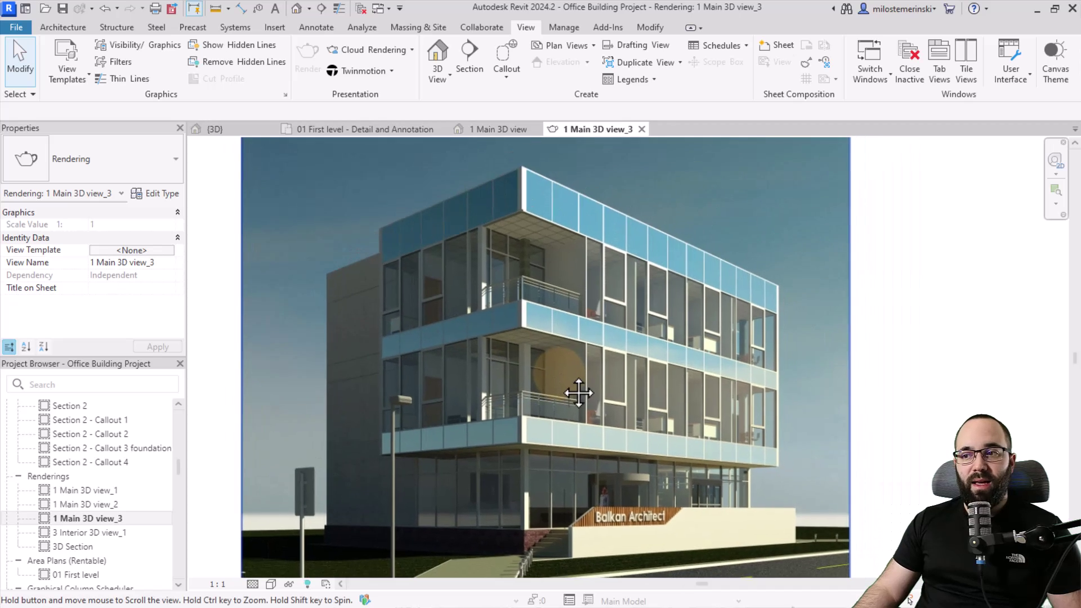
pyautogui.moveTo(555, 366); pyautogui.dragTo(501, 345, button='middle')
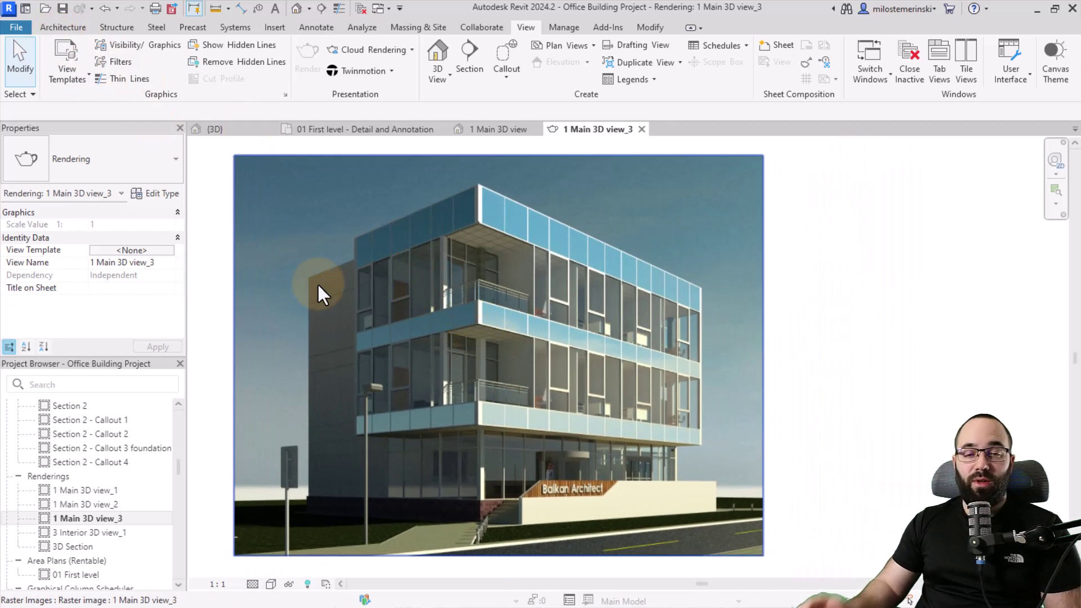
# Export the rendering as a JPEG image zoomed to 100% with raster image quality 300
pyautogui.click(18, 27)
pyautogui.click(51, 233)
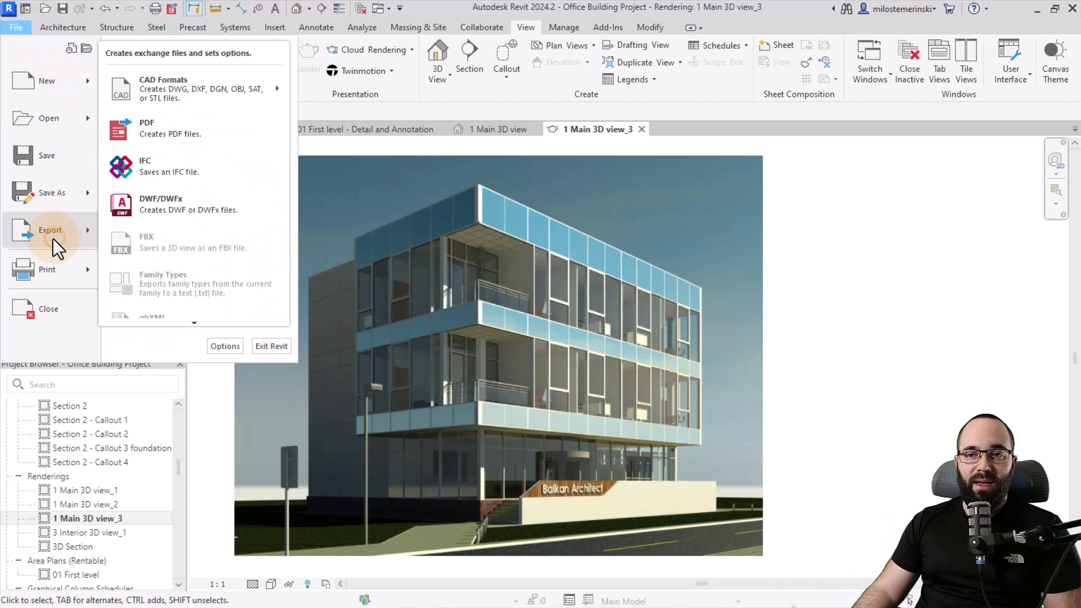
pyautogui.scroll(-3, 194, 324)
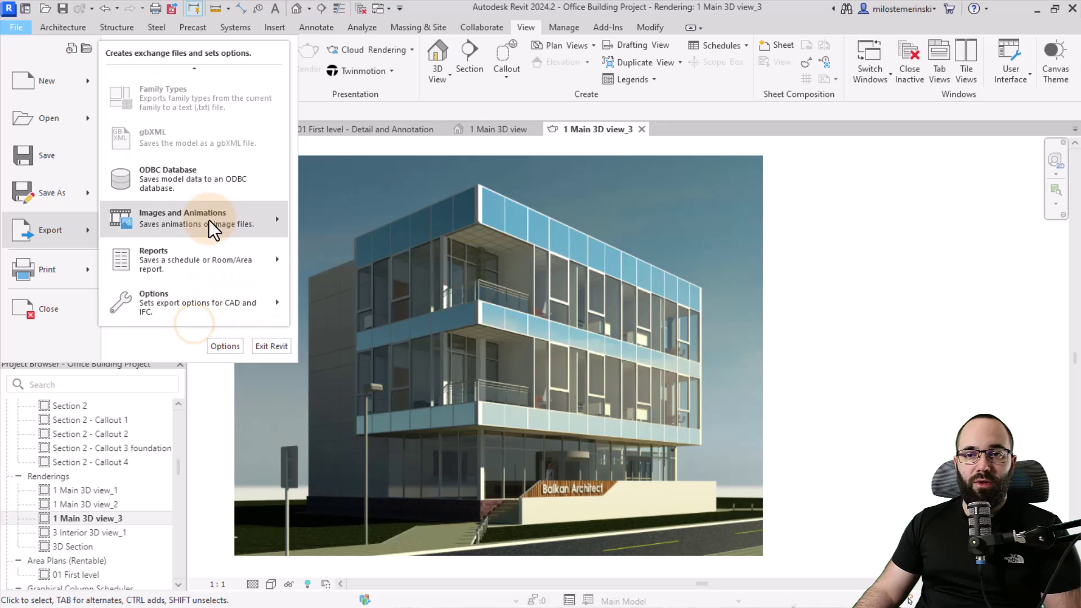
pyautogui.moveTo(208, 220)
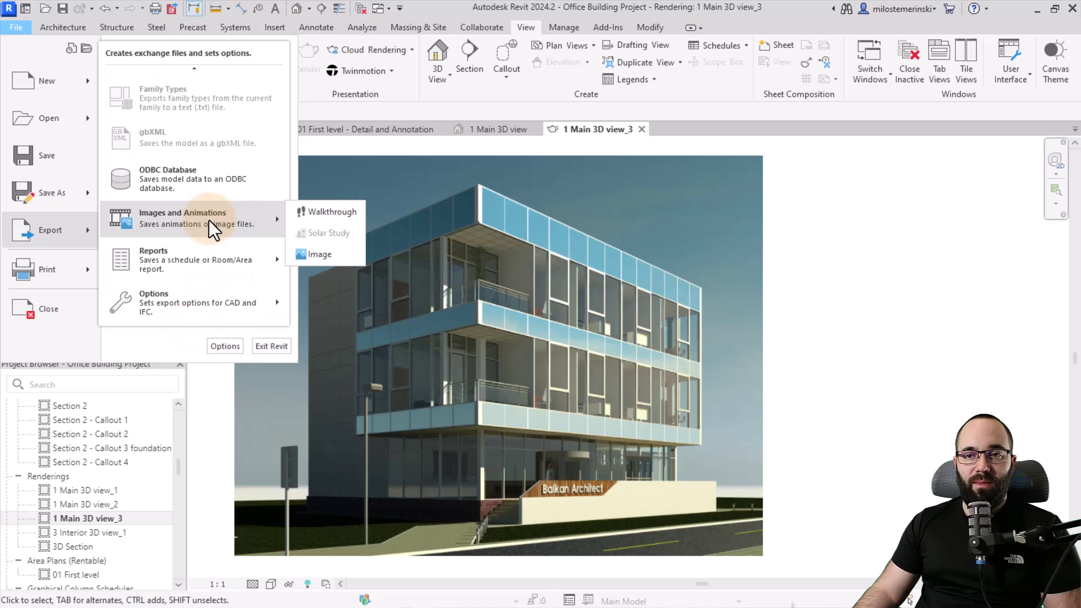
pyautogui.click(317, 258)
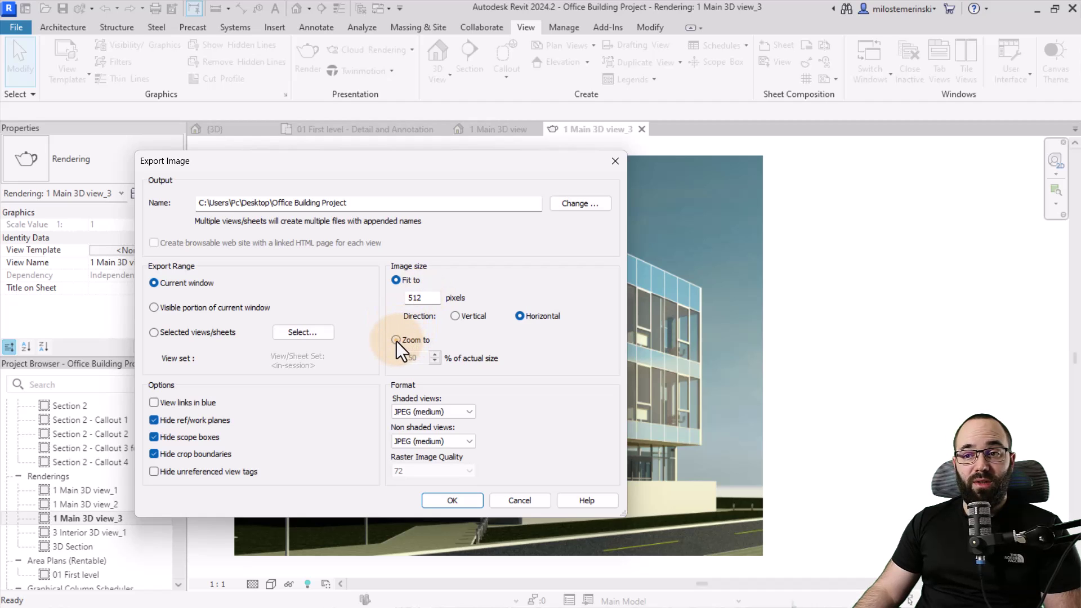
pyautogui.click(396, 340)
pyautogui.doubleClick(415, 357)
pyautogui.write('100')
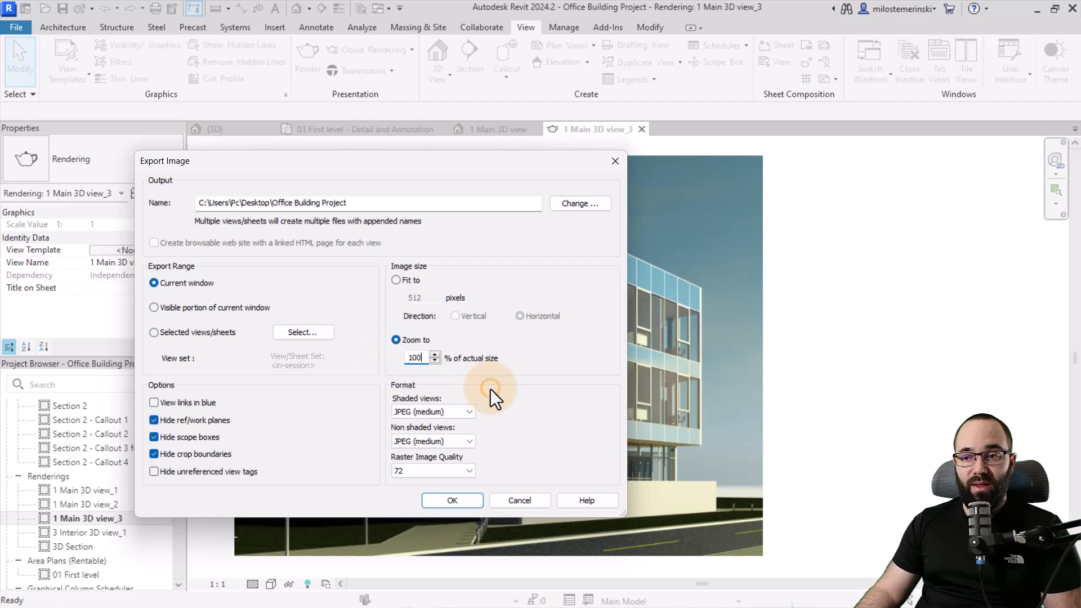
pyautogui.click(457, 476)
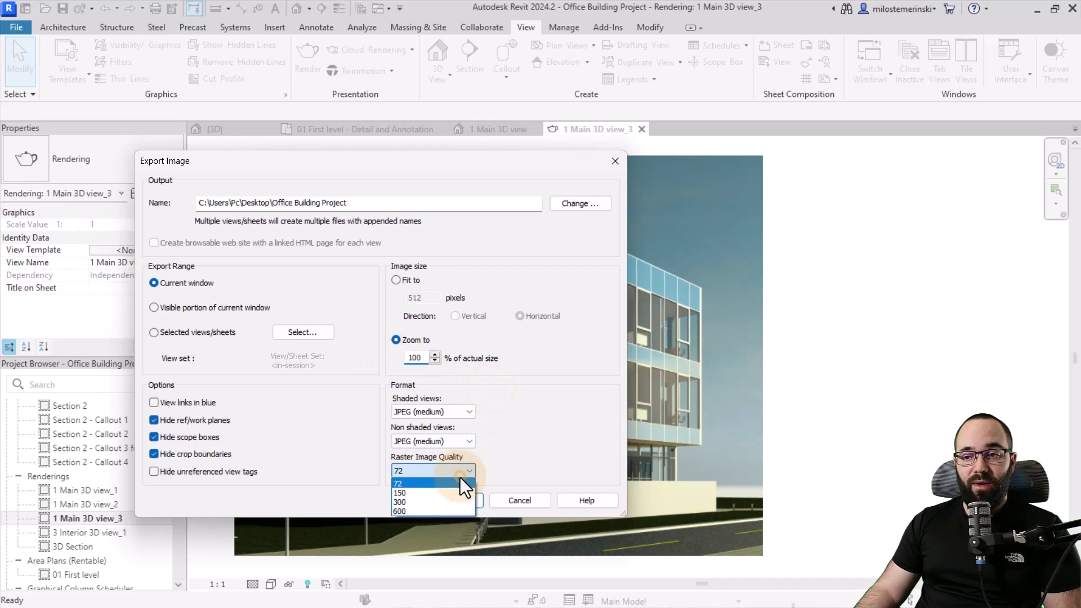
pyautogui.click(411, 501)
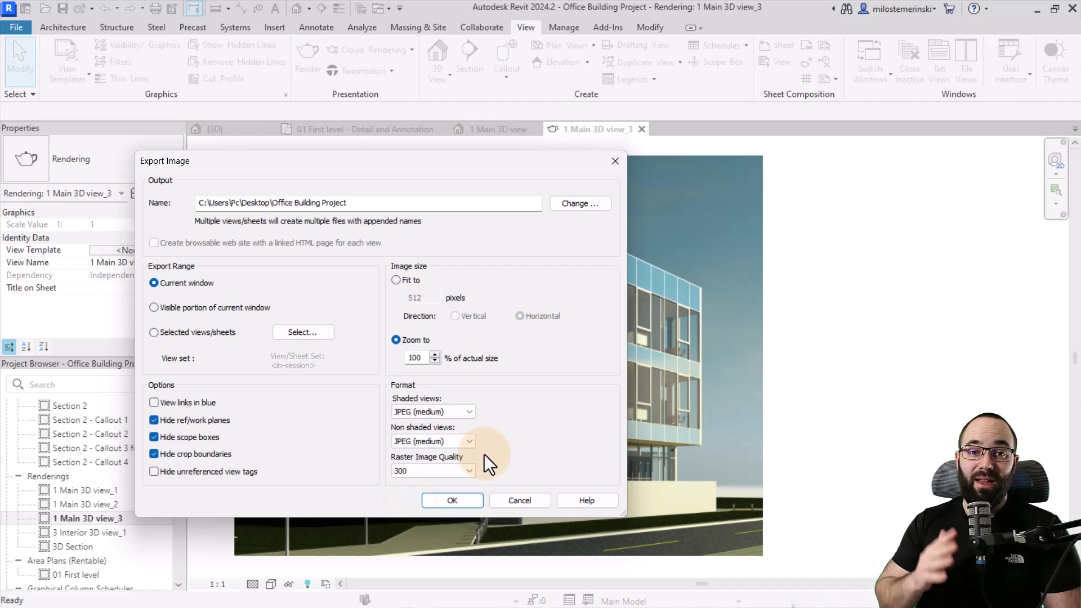
pyautogui.click(442, 503)
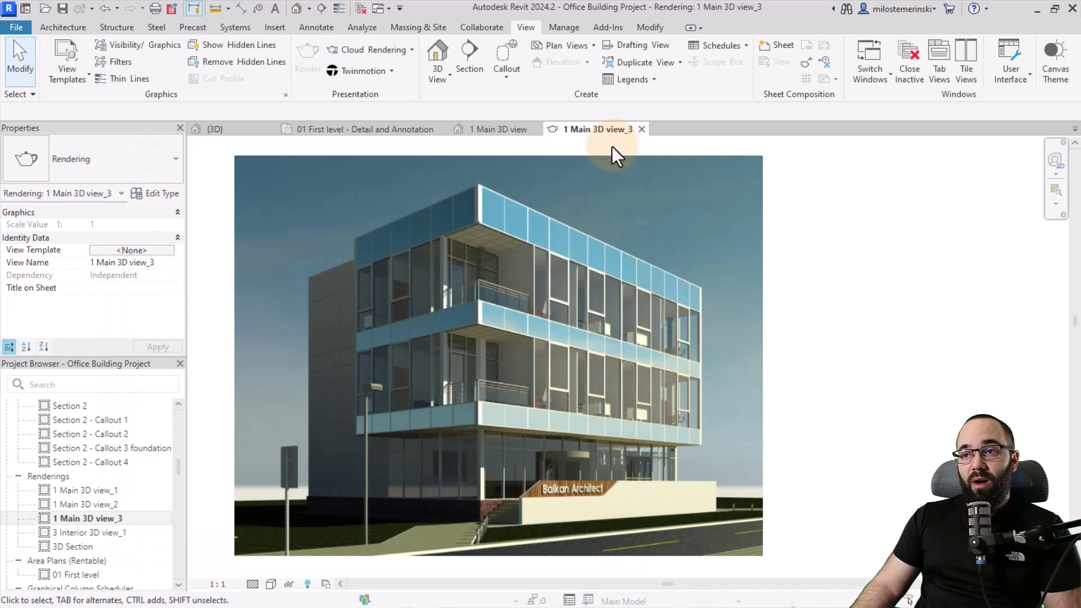
pyautogui.click(507, 130)
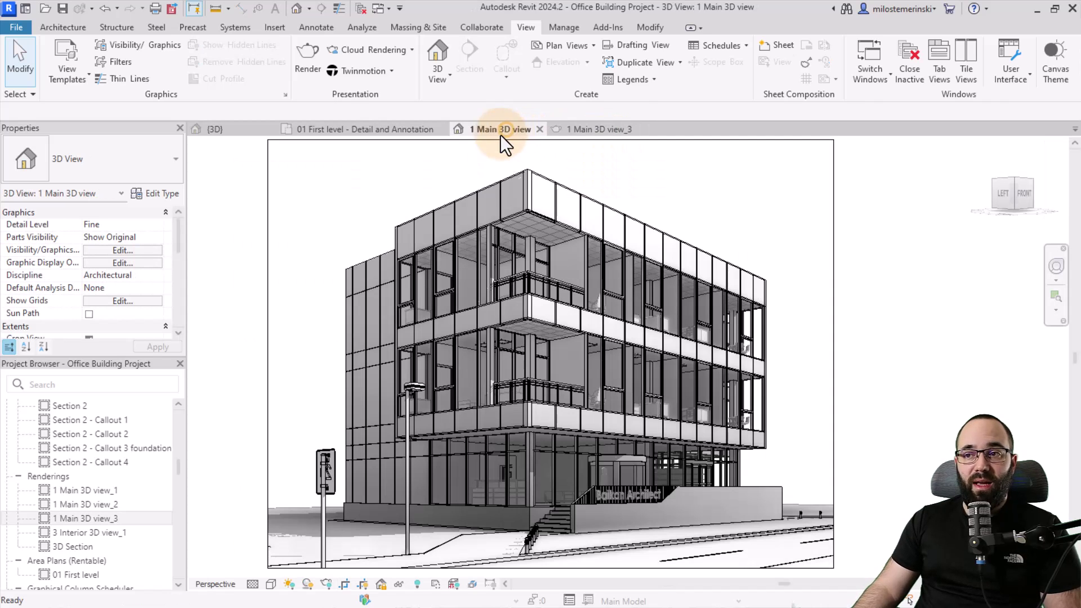
pyautogui.keyDown('shift'); pyautogui.moveTo(371, 220); pyautogui.dragTo(310, 226, button='middle'); pyautogui.keyUp('shift')
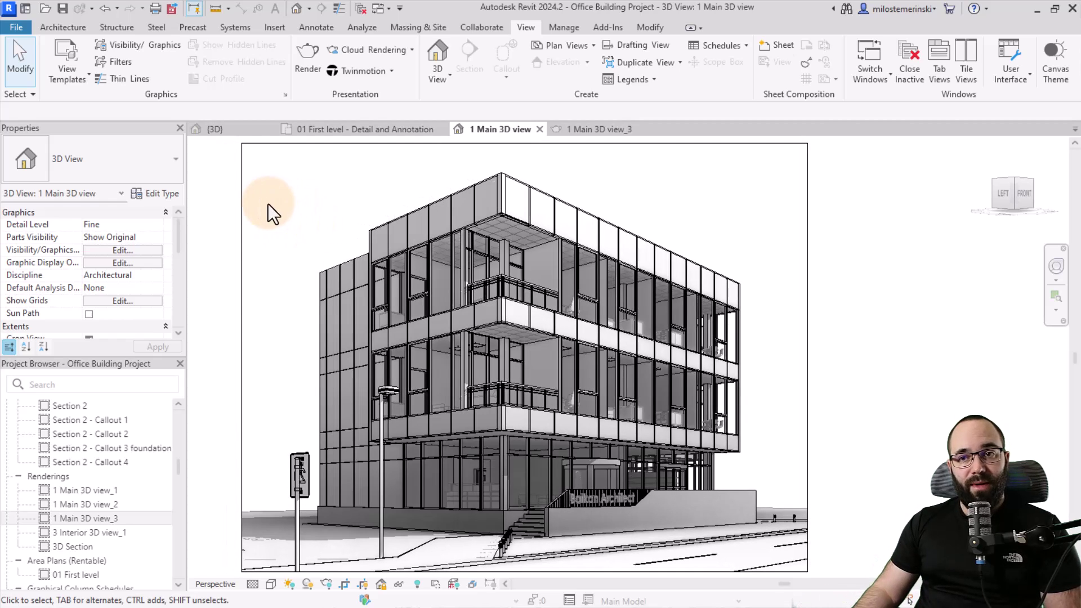
pyautogui.click(237, 207)
pyautogui.click(606, 73)
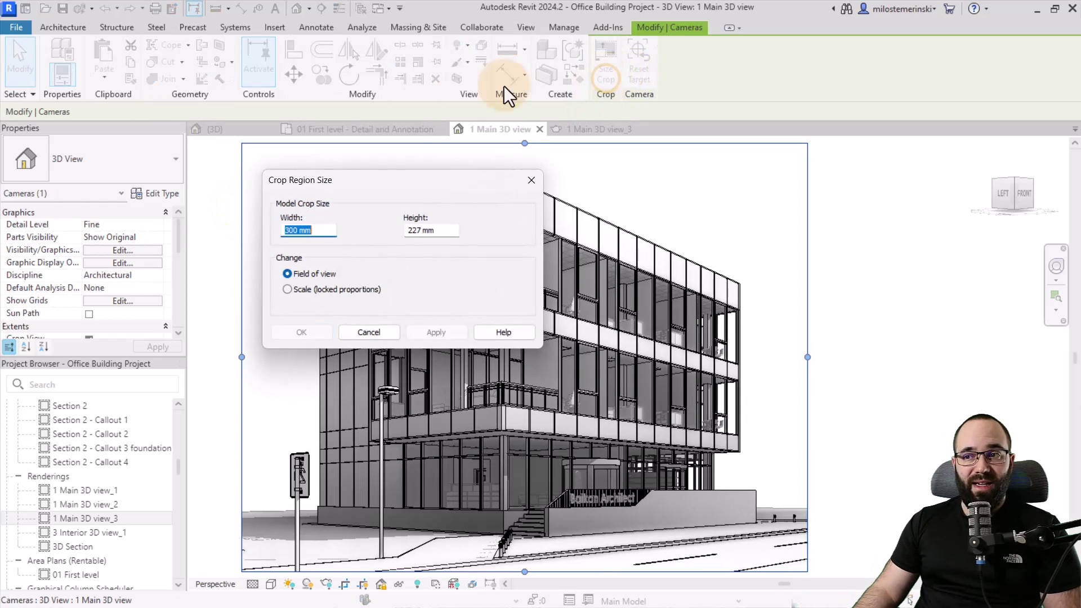
pyautogui.click(530, 182)
pyautogui.click(347, 198)
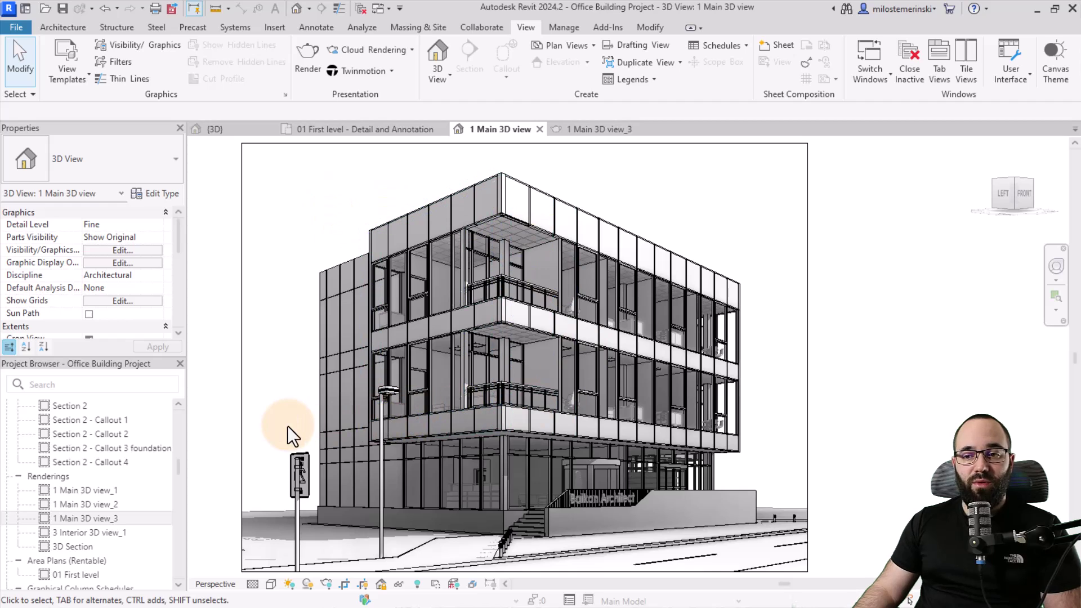
# Turn on Smooth lines with anti-aliasing in the hidden-line view's Graphic Display Options
pyautogui.click(271, 584)
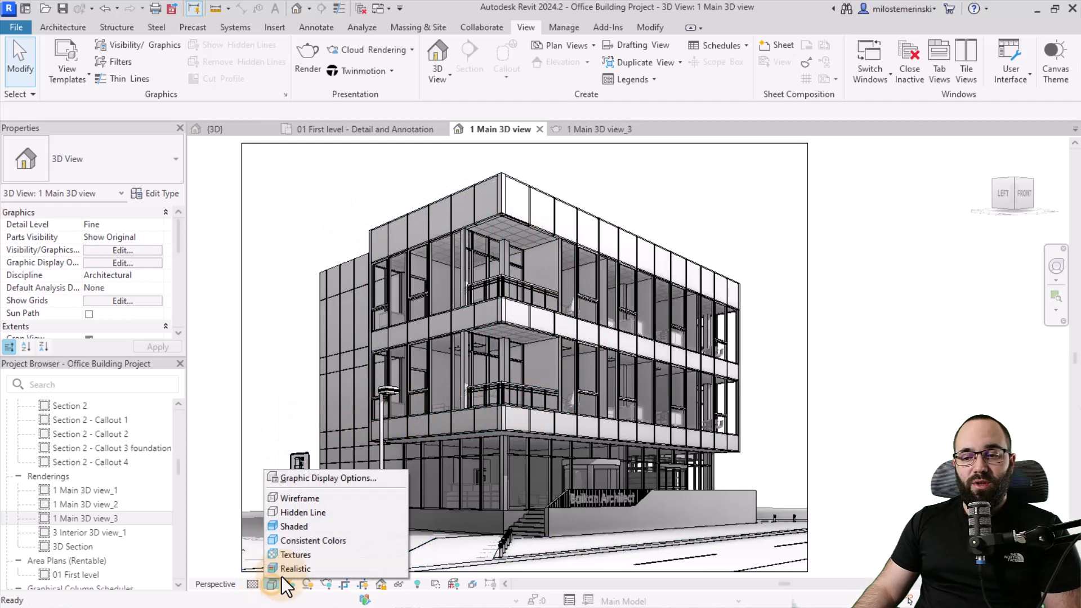
pyautogui.click(300, 479)
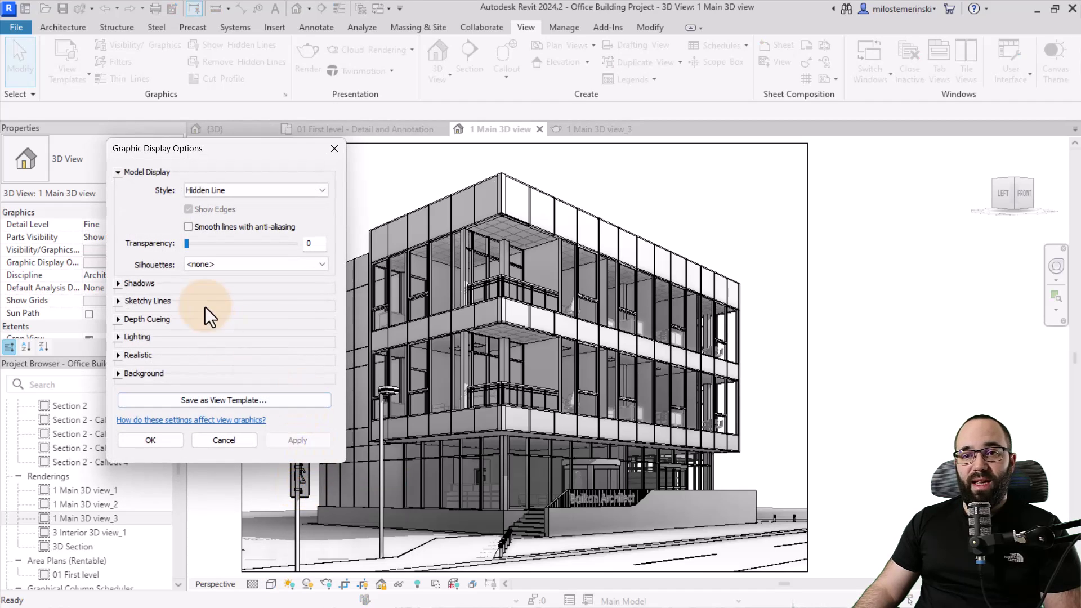
pyautogui.click(188, 226)
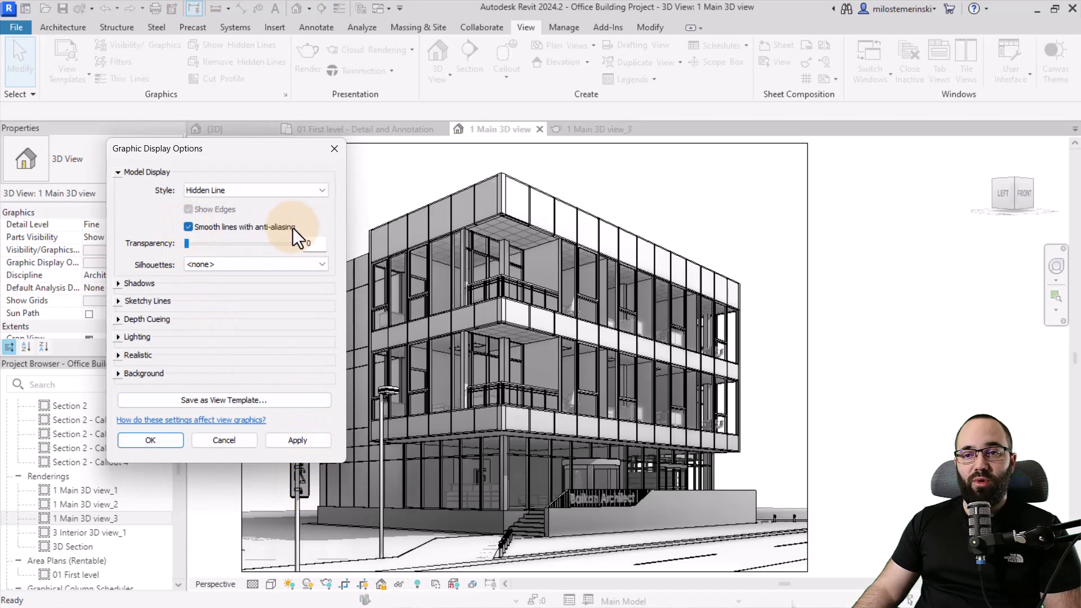
pyautogui.click(296, 442)
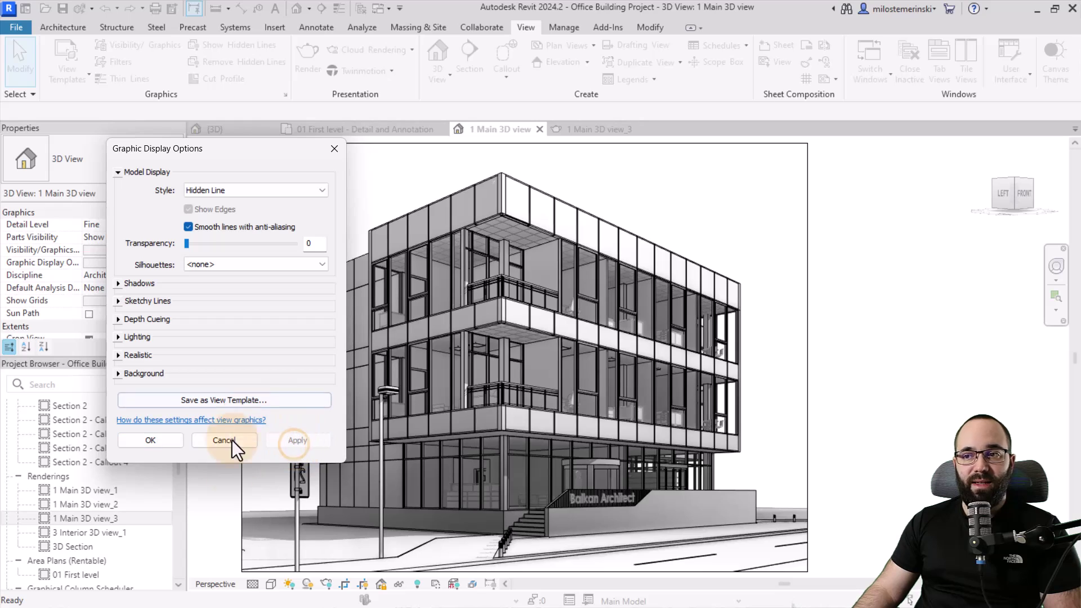
pyautogui.click(160, 439)
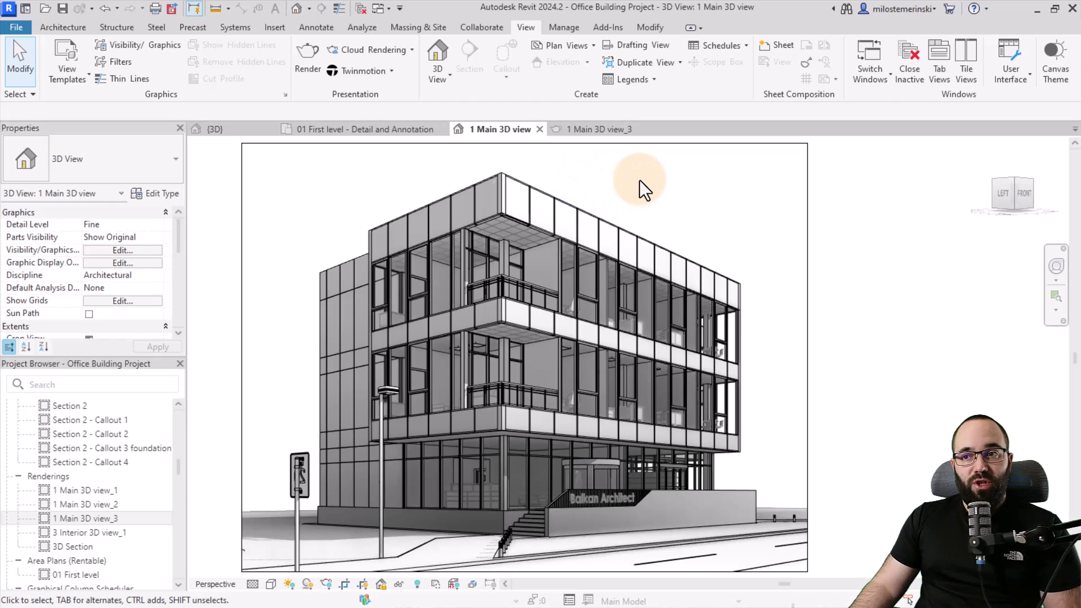
# Export the 3D view image without overwriting the old JPEG, naming it Office Building Project 1
pyautogui.click(25, 27)
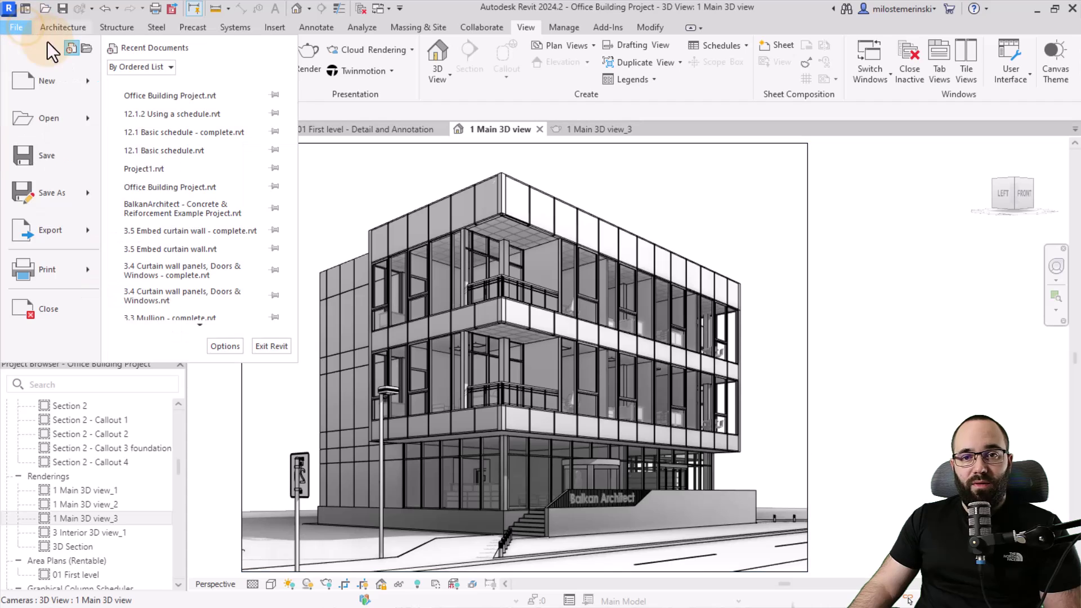
pyautogui.moveTo(60, 235)
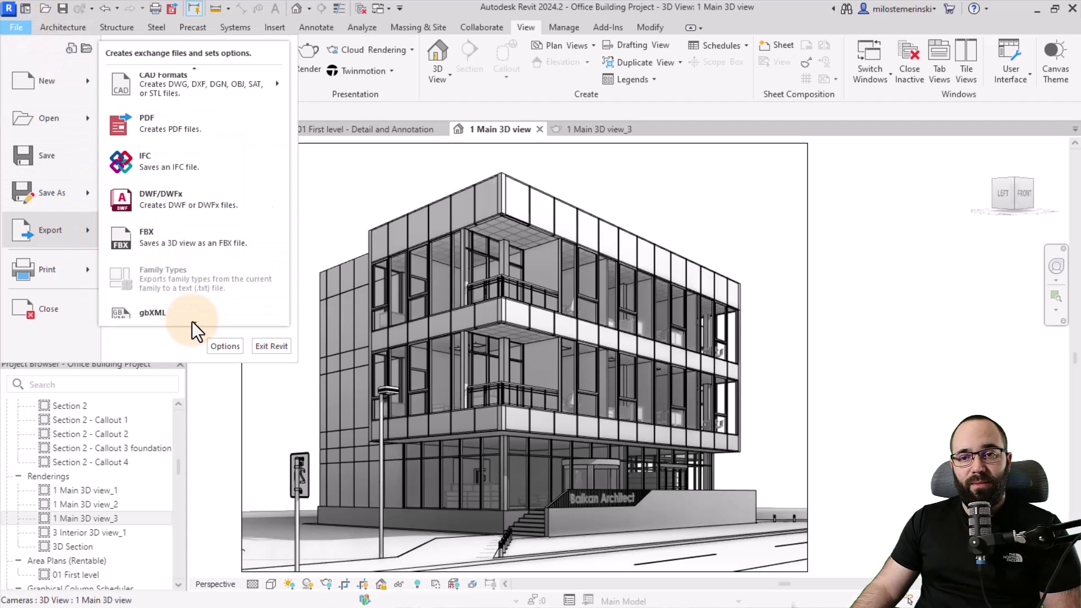
pyautogui.scroll(-3, 192, 321)
pyautogui.moveTo(205, 214)
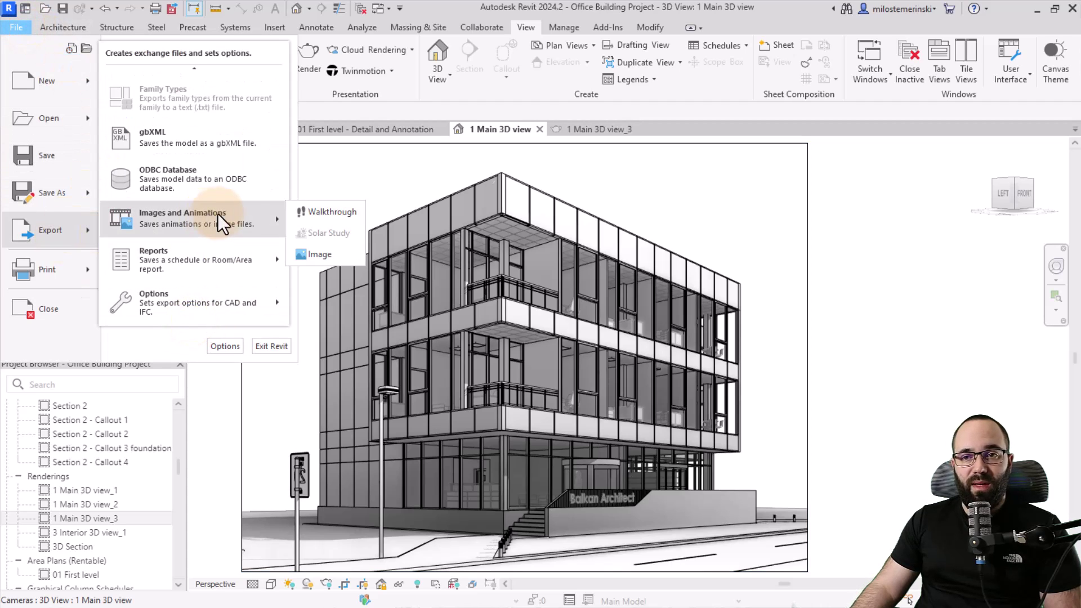
pyautogui.click(319, 256)
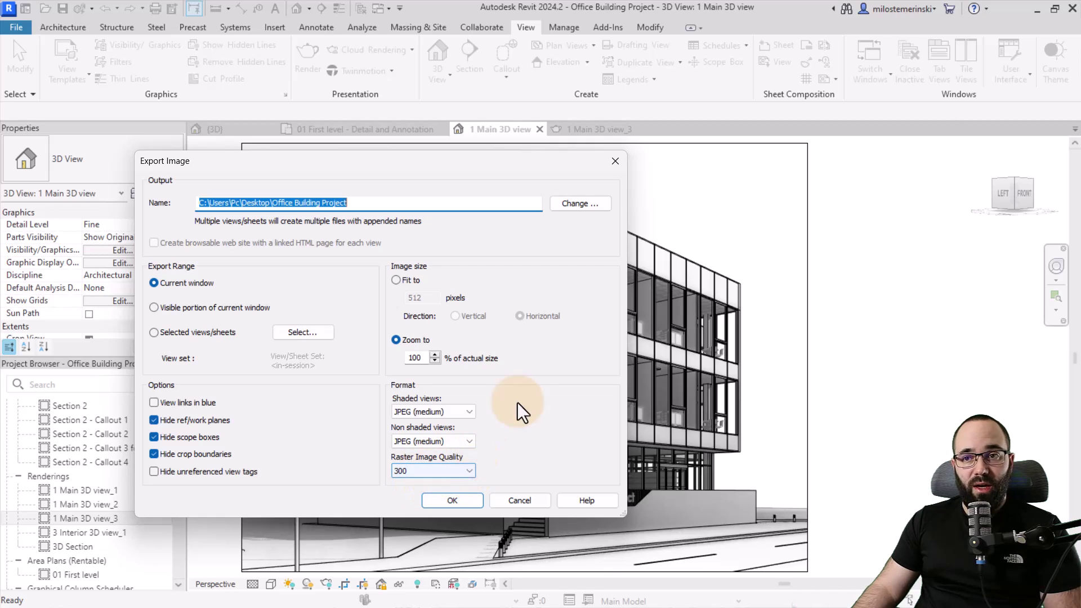
pyautogui.click(449, 502)
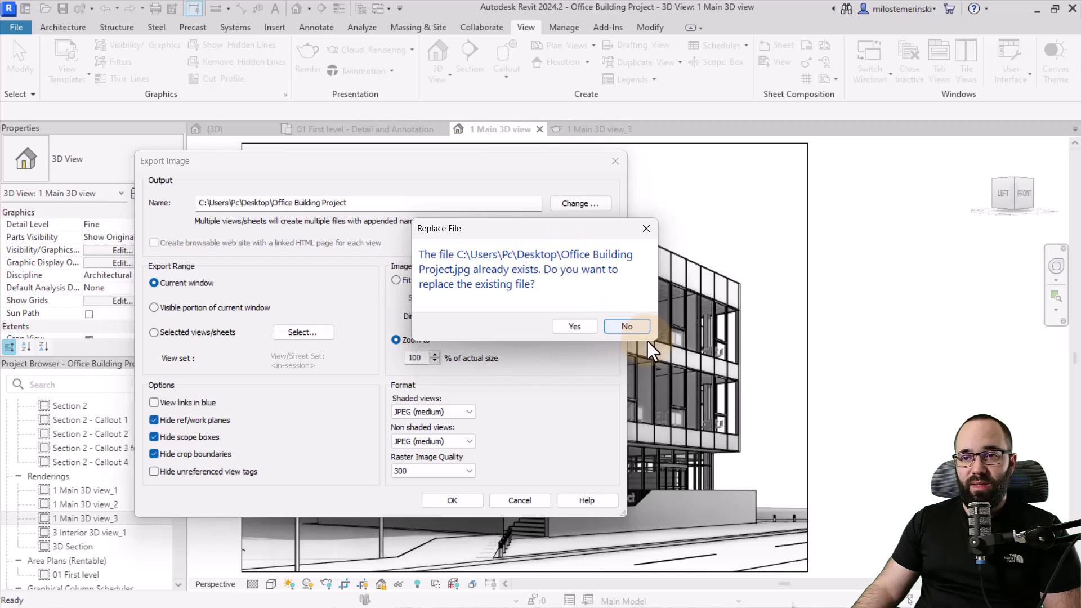
pyautogui.click(636, 327)
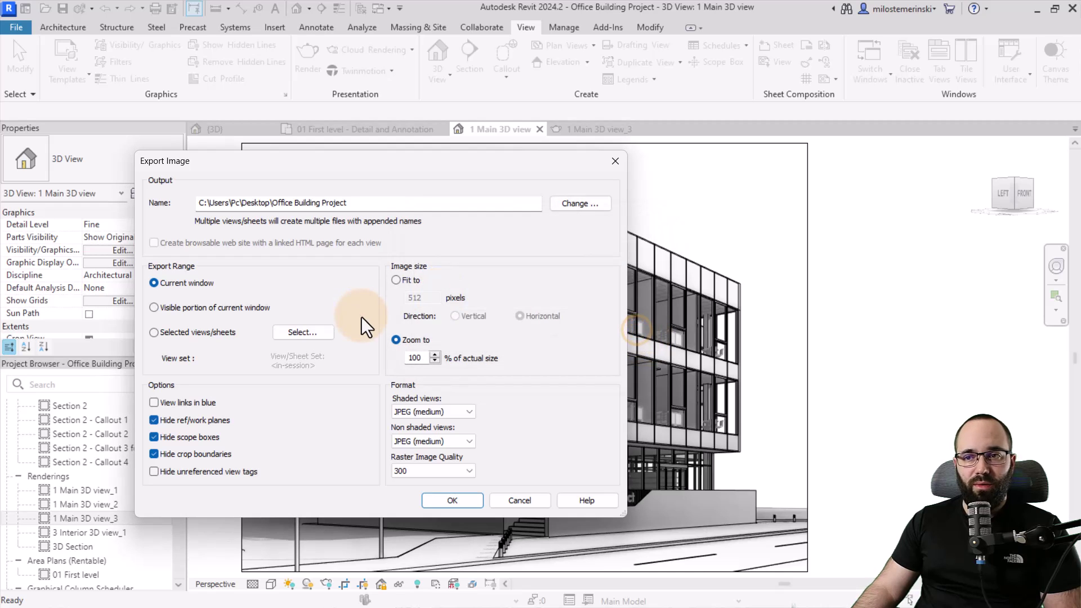
pyautogui.click(373, 200)
pyautogui.write('1')
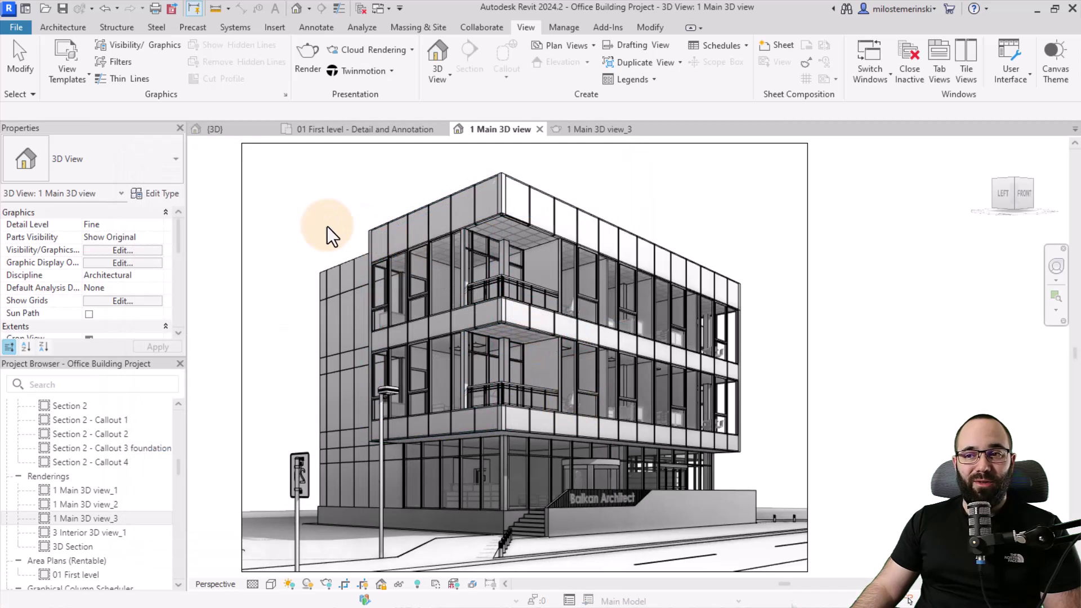
# Switch to the 01 First level floor plan and enable Crop View and Crop Region Visible
pyautogui.click(316, 224)
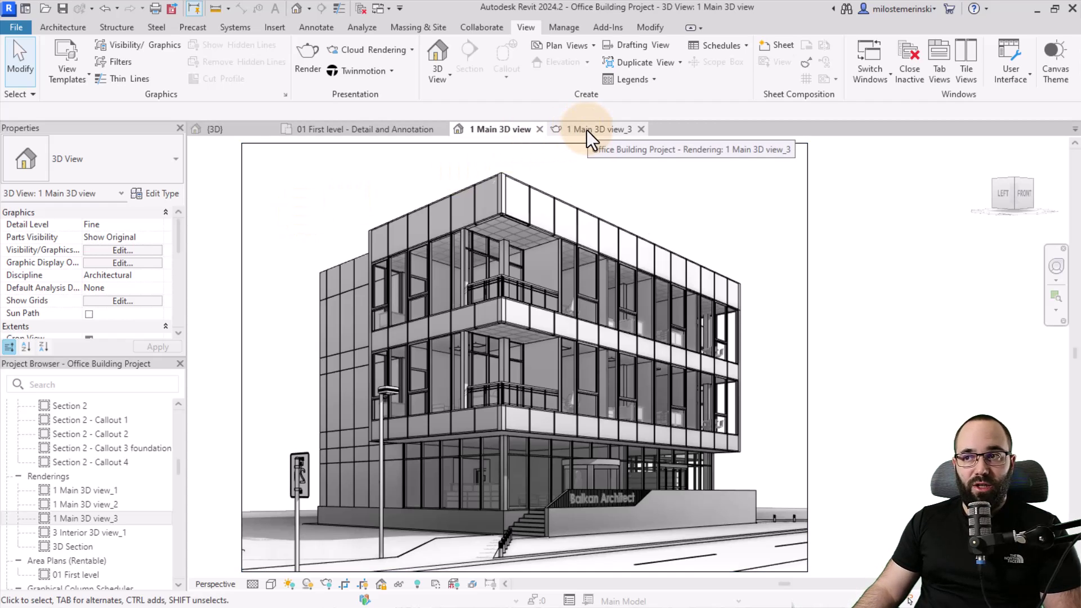
pyautogui.click(330, 129)
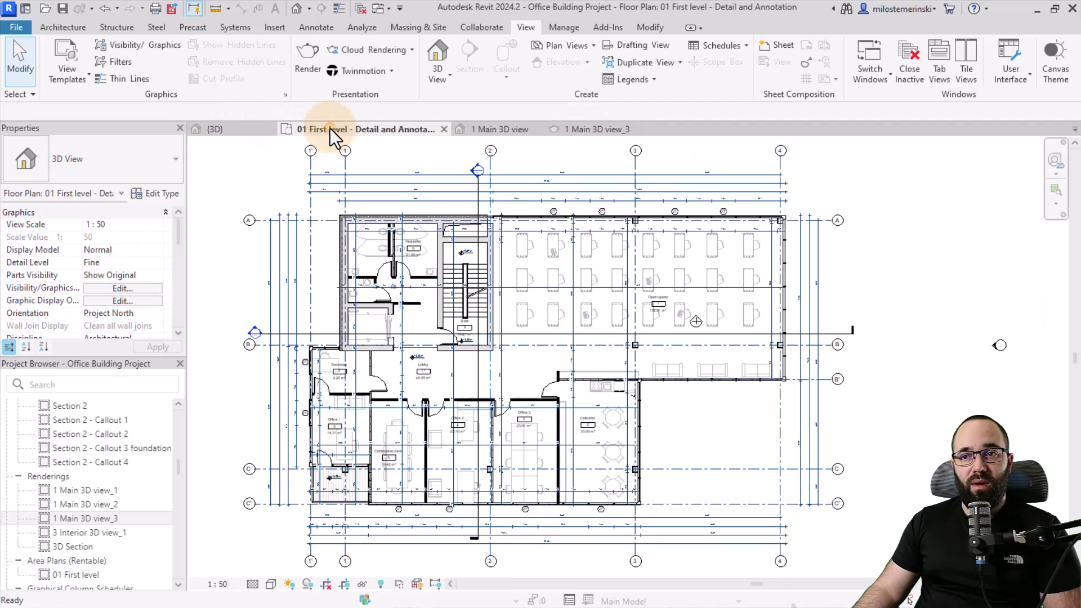
pyautogui.scroll(-2, 338, 258)
pyautogui.scroll(-5, 76, 285)
pyautogui.scroll(-2, 82, 287)
pyautogui.click(89, 275)
pyautogui.click(89, 289)
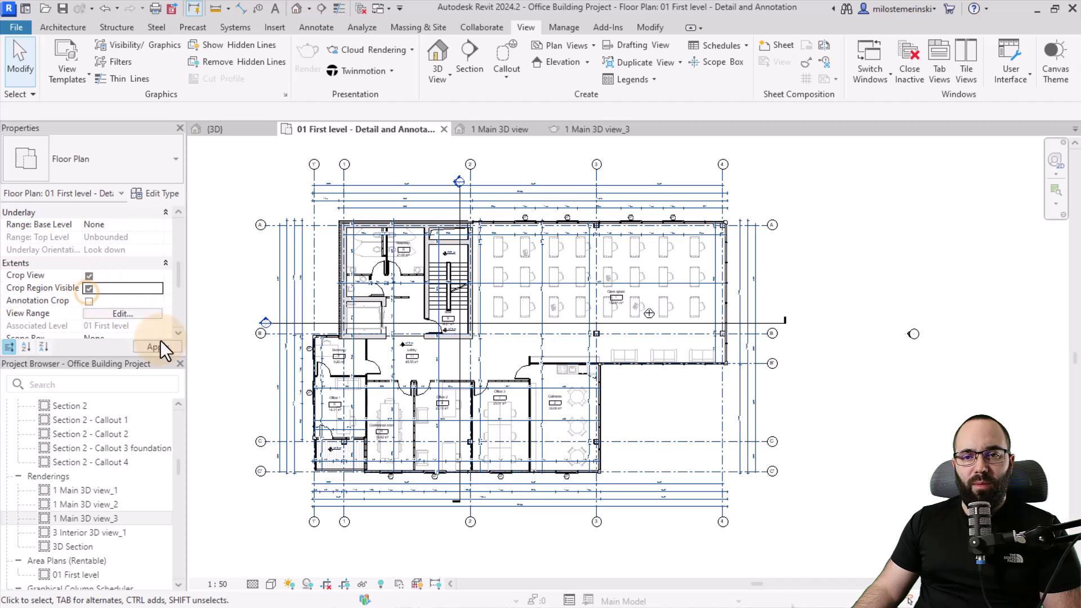
pyautogui.click(158, 346)
pyautogui.scroll(-4, 546, 383)
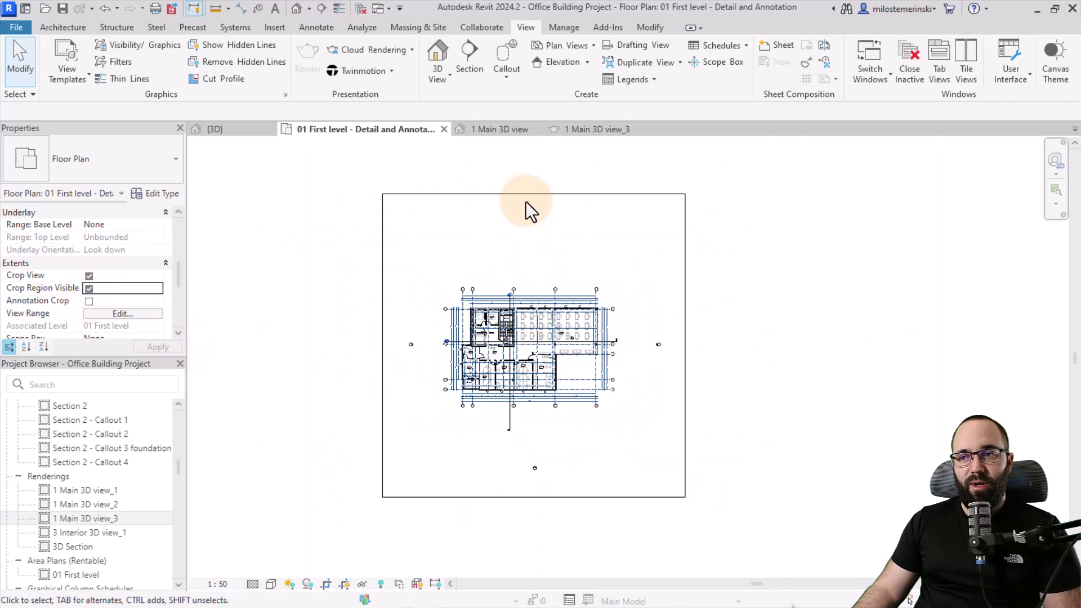
# Pull the crop region's top, left, bottom and right edges in tightly around the building
pyautogui.click(525, 198)
pyautogui.moveTo(532, 195); pyautogui.dragTo(524, 283)
pyautogui.moveTo(379, 392); pyautogui.dragTo(439, 388)
pyautogui.moveTo(555, 499); pyautogui.dragTo(567, 410)
pyautogui.moveTo(685, 347); pyautogui.dragTo(619, 361)
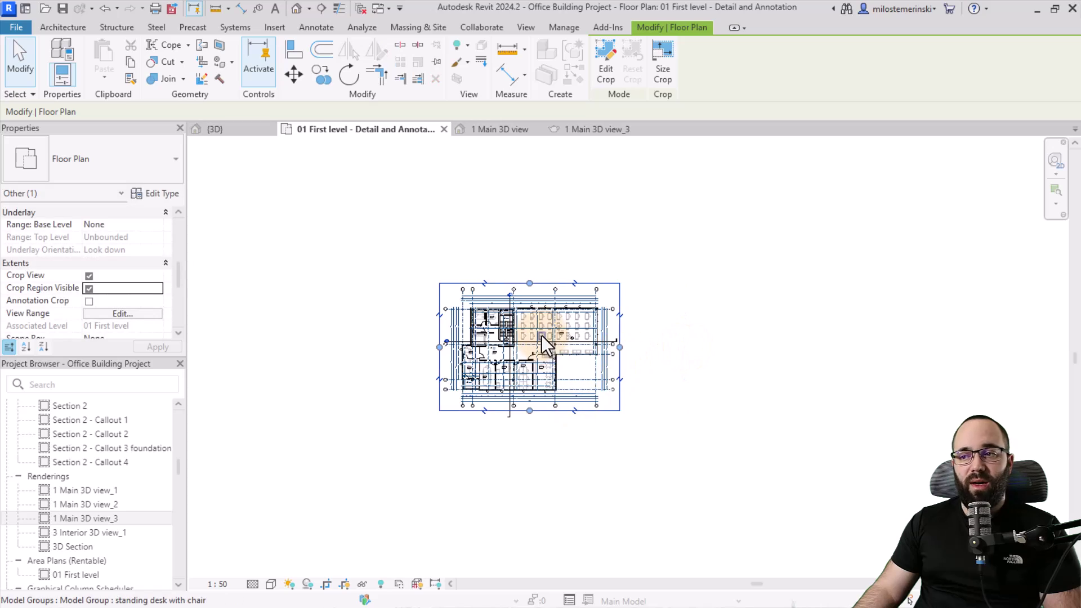
pyautogui.scroll(3, 542, 333)
pyautogui.scroll(2, 498, 346)
pyautogui.scroll(-2, 616, 410)
pyautogui.click(617, 410)
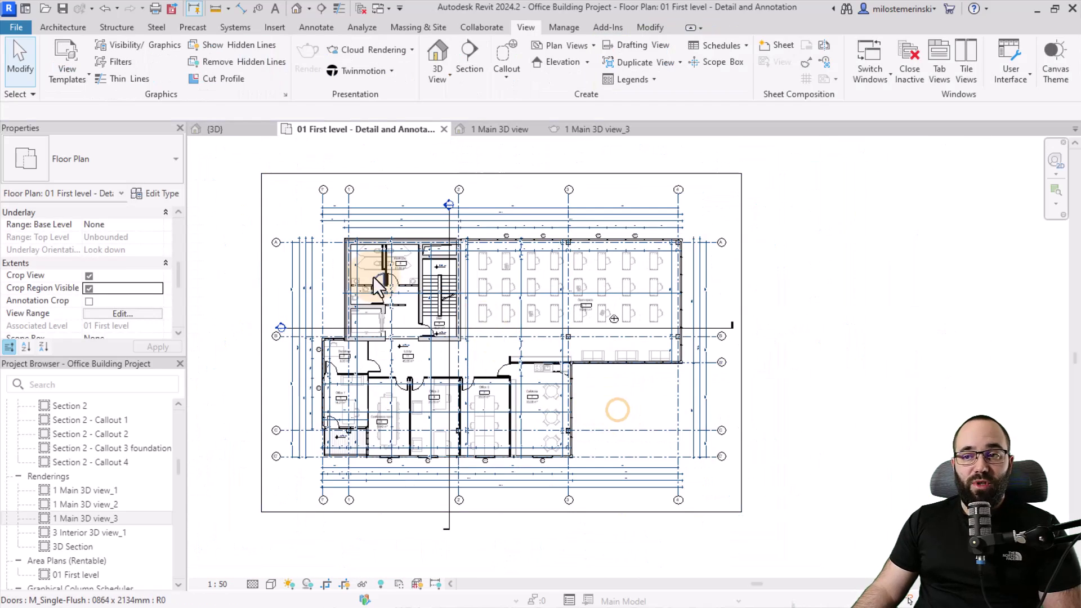
pyautogui.scroll(5, 372, 276)
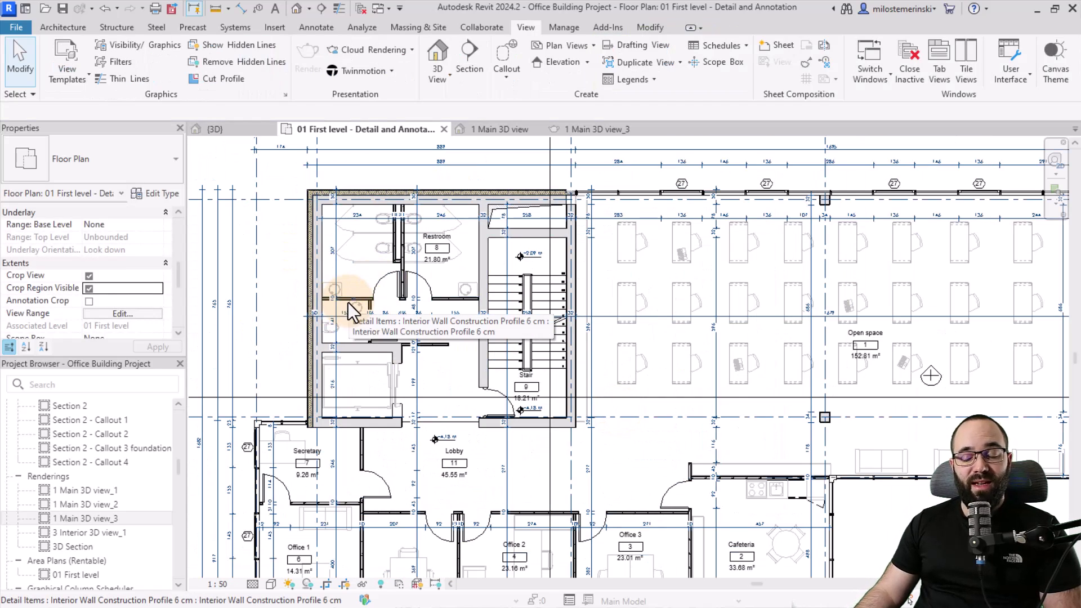
pyautogui.scroll(-5, 284, 308)
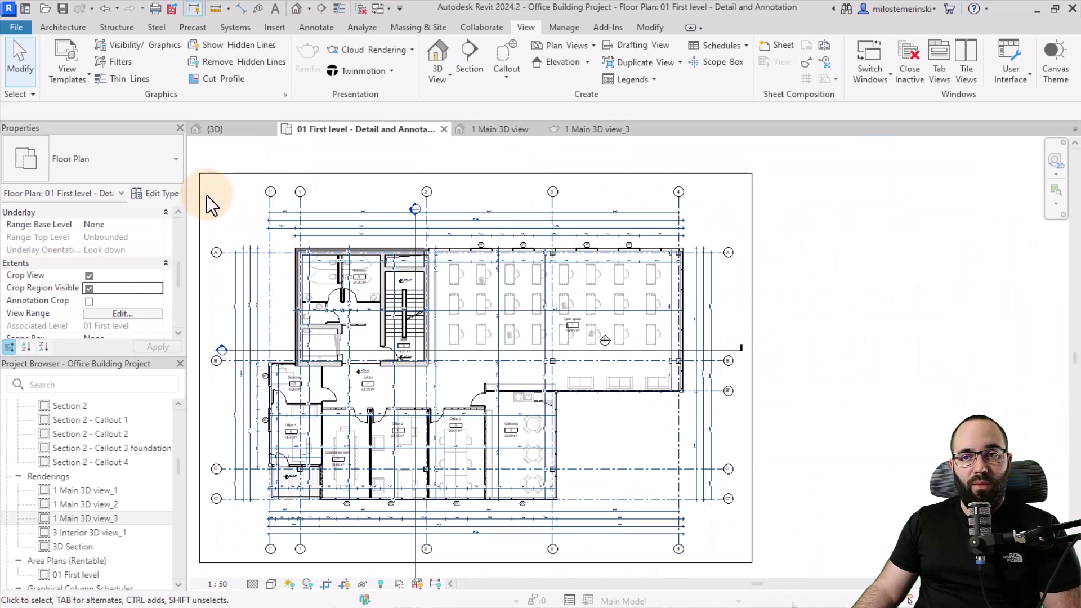
pyautogui.click(200, 195)
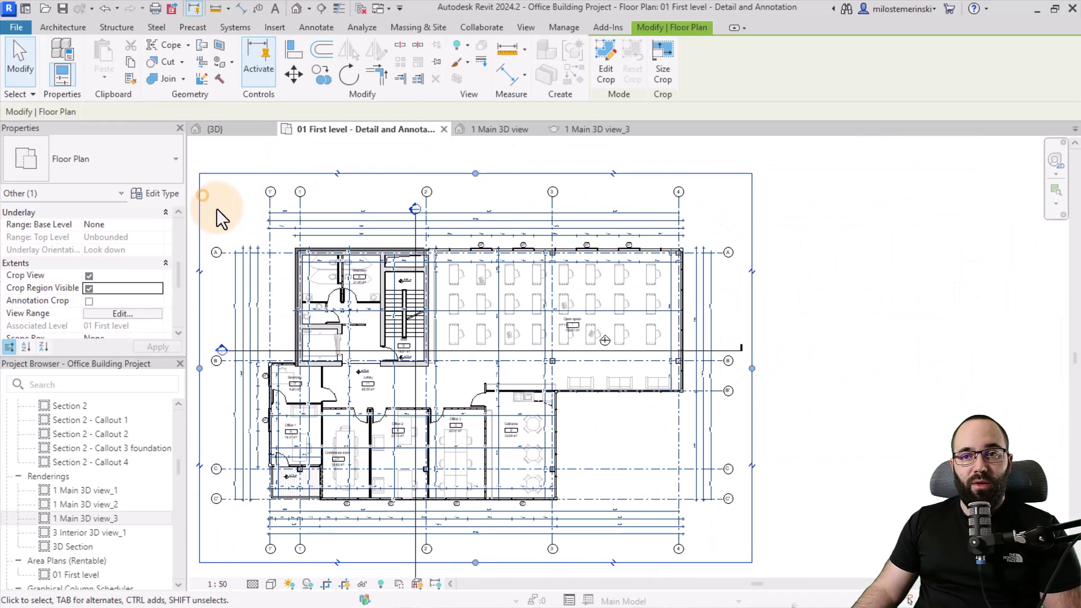
pyautogui.click(657, 76)
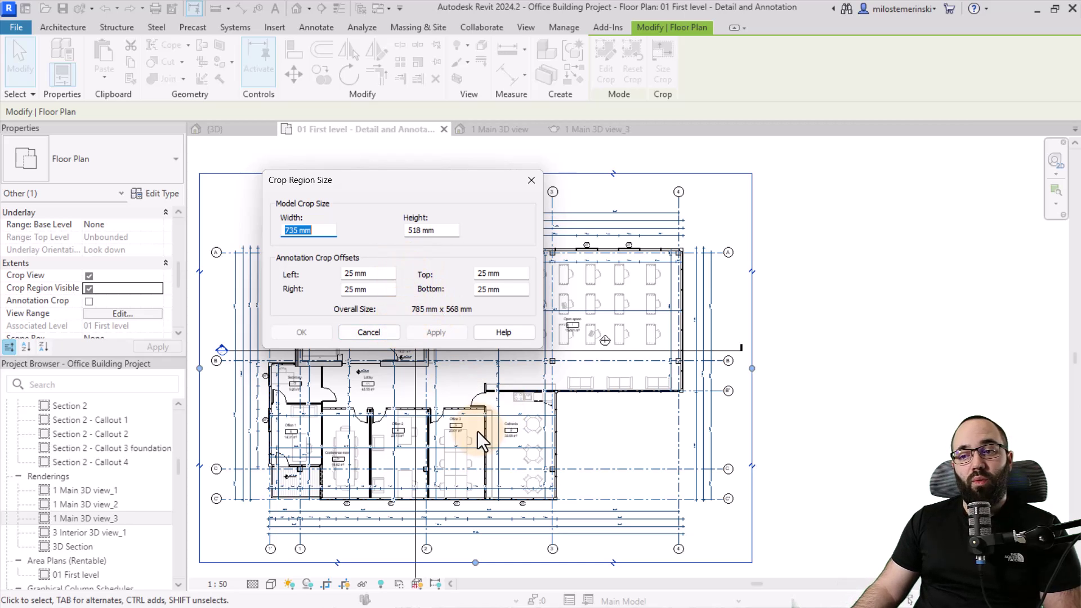
pyautogui.click(355, 330)
# Export the first-floor plan as a quality-300 JPEG named Office Building Project 2
pyautogui.click(242, 211)
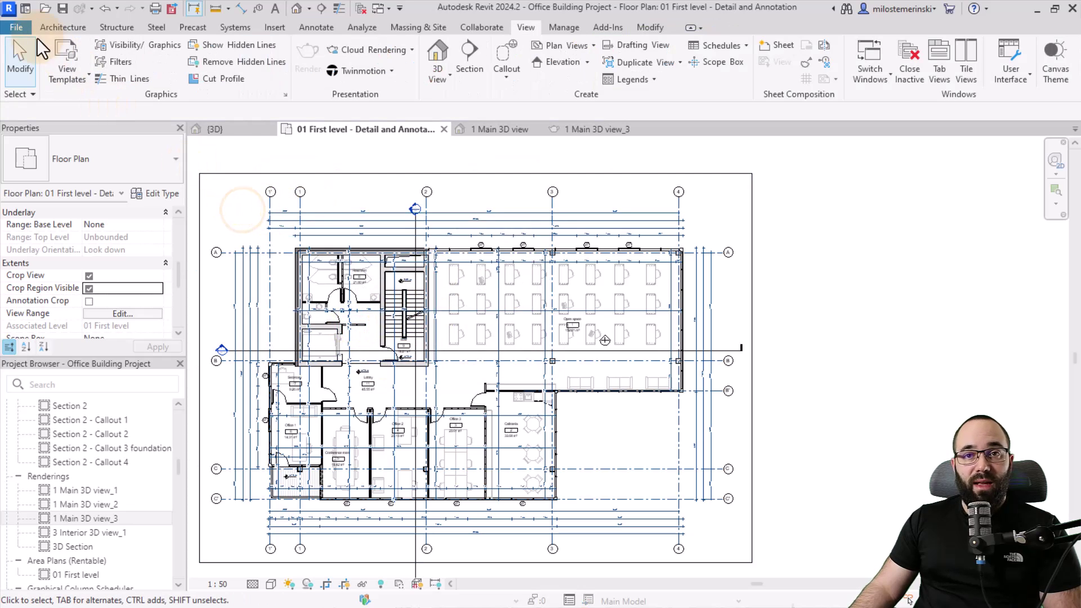
pyautogui.click(16, 27)
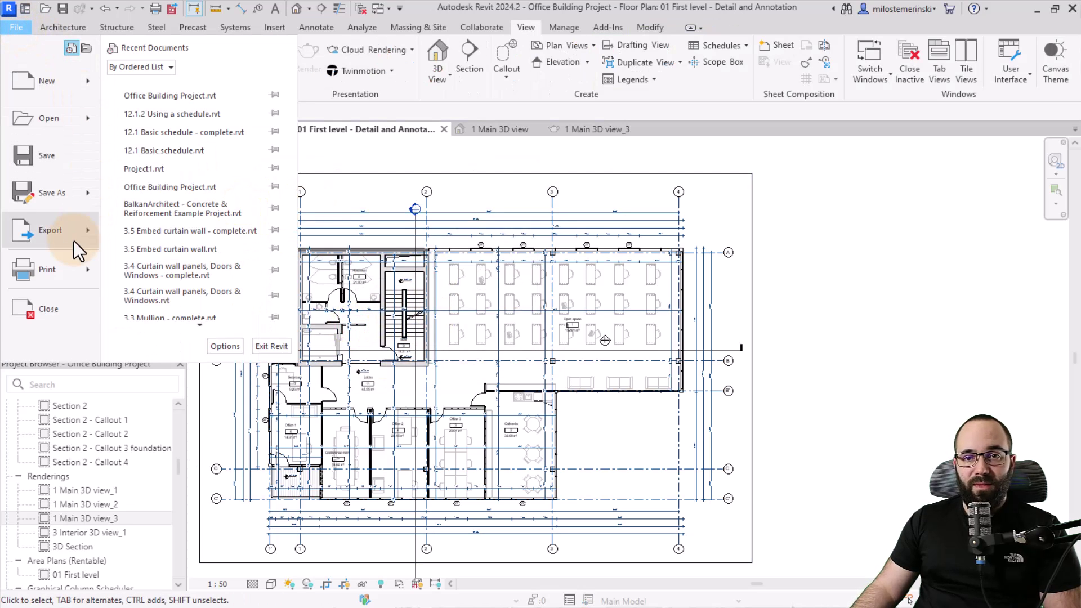
pyautogui.moveTo(73, 241)
pyautogui.click(194, 322)
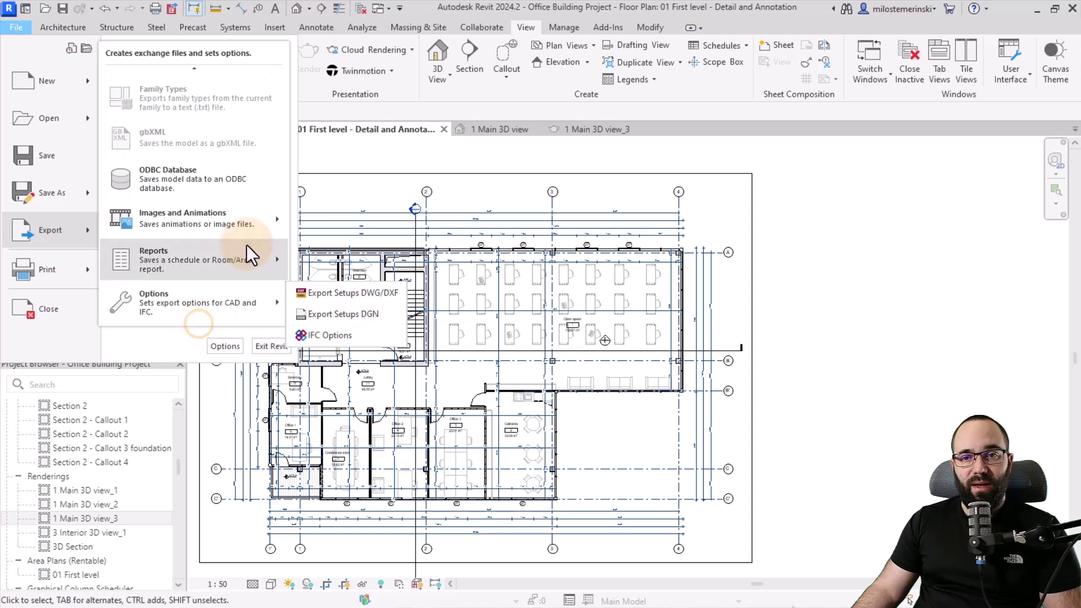
pyautogui.moveTo(228, 225)
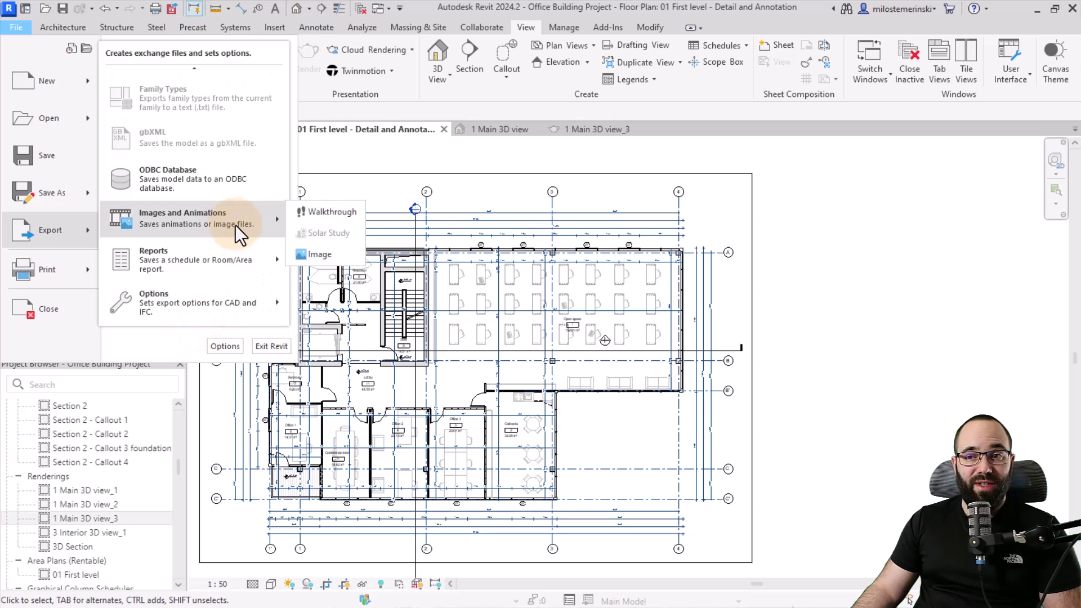
pyautogui.click(320, 254)
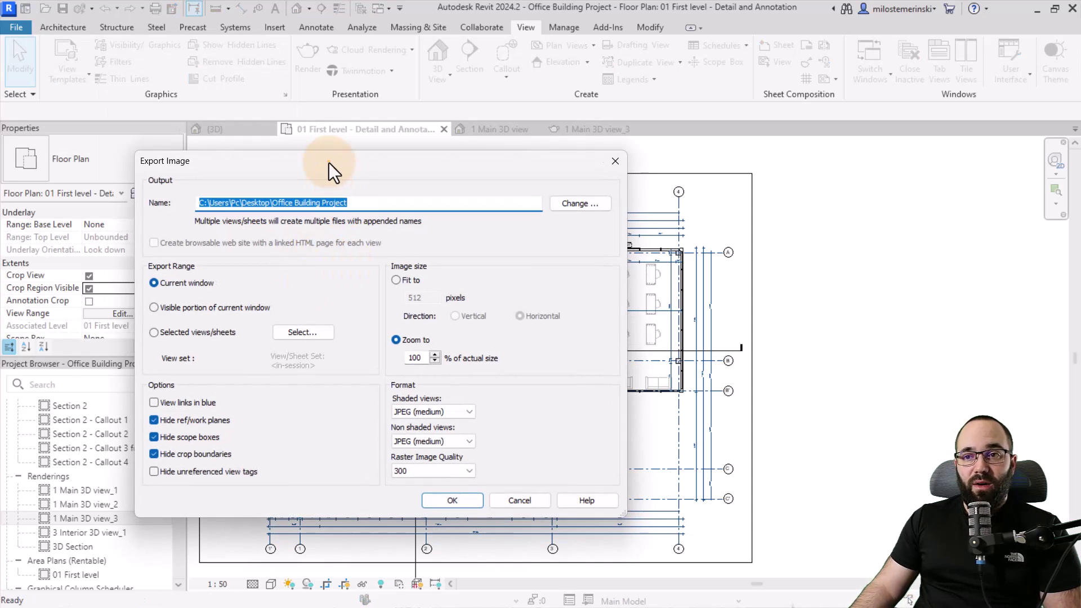
pyautogui.moveTo(329, 162); pyautogui.dragTo(336, 112)
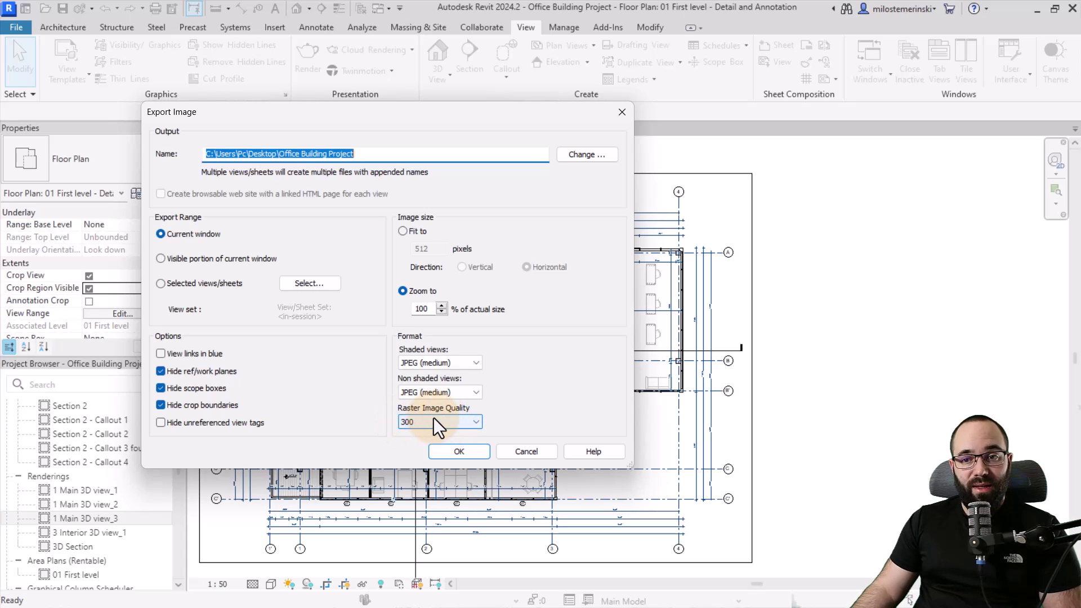
pyautogui.click(369, 153)
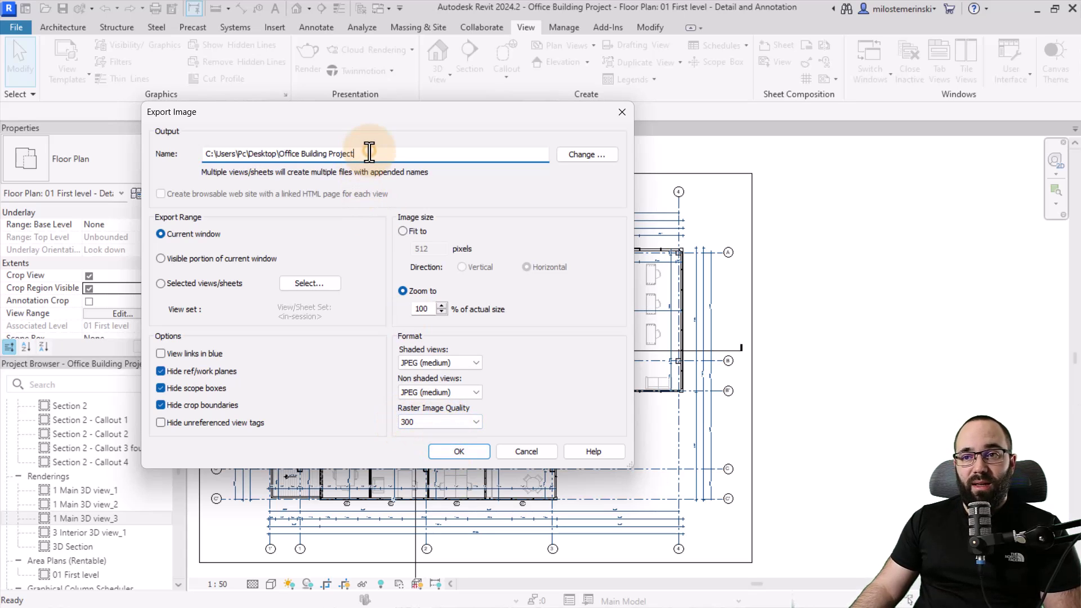
pyautogui.write('2')
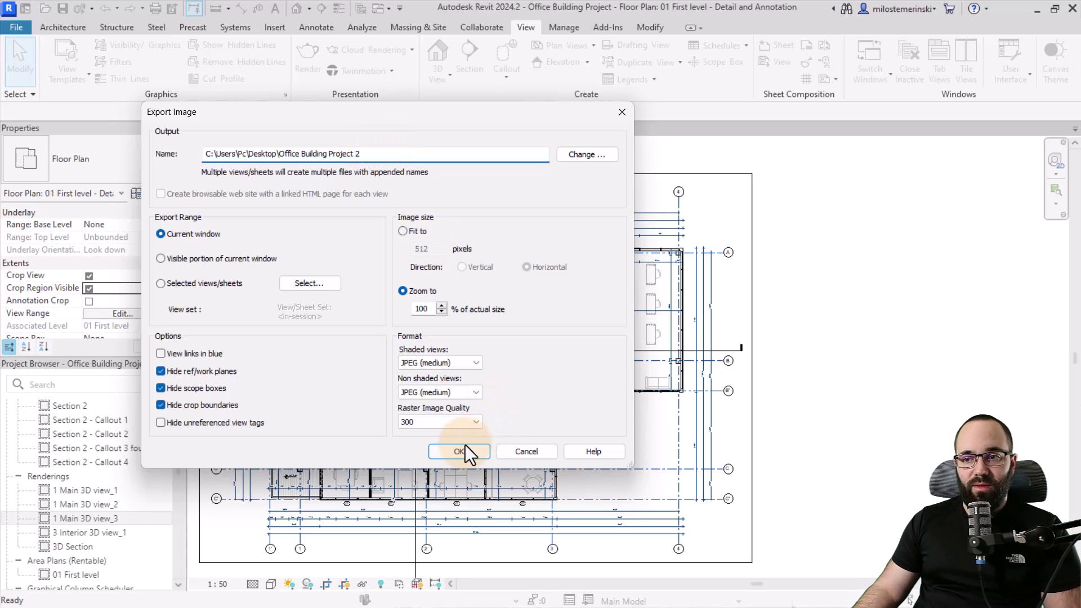
pyautogui.click(451, 455)
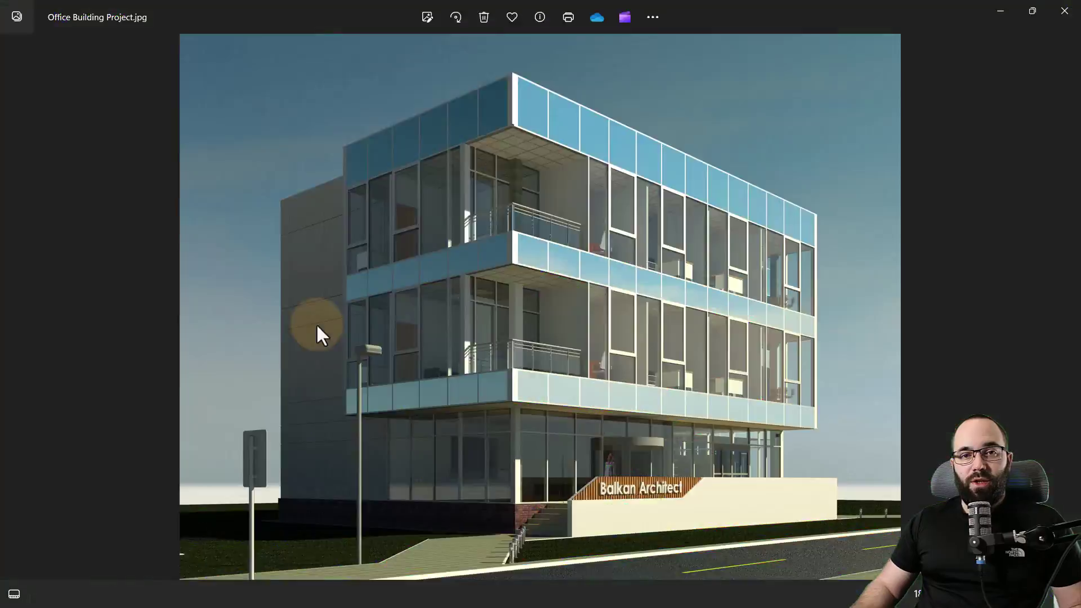
# Zoom in and out on the rendered office building, then advance to the floor plan image
pyautogui.scroll(5, 593, 299)
pyautogui.scroll(5, 563, 275)
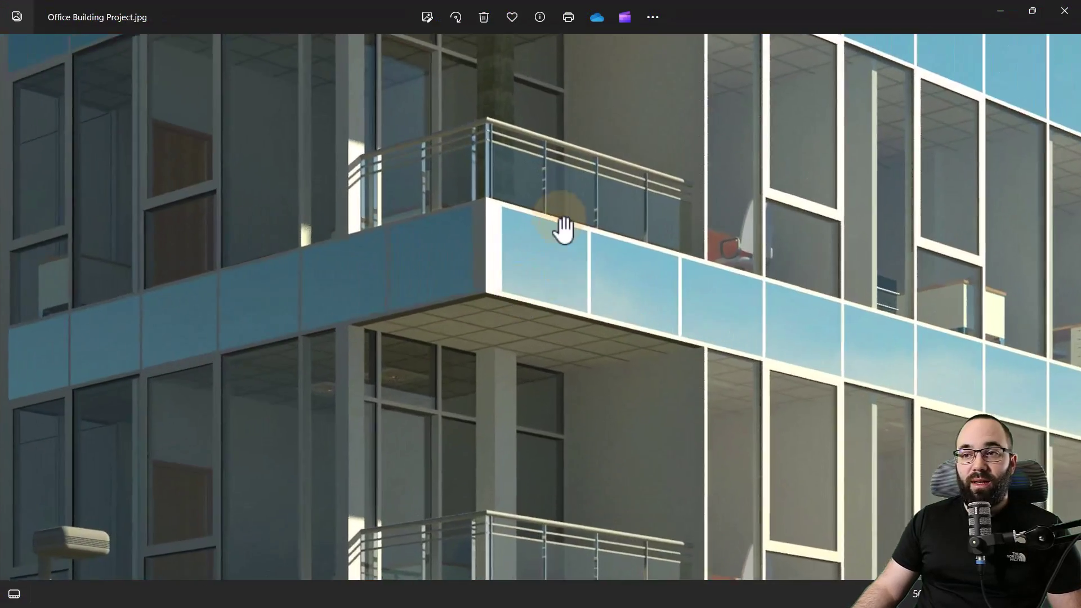
pyautogui.scroll(-8, 549, 270)
pyautogui.scroll(-4, 528, 276)
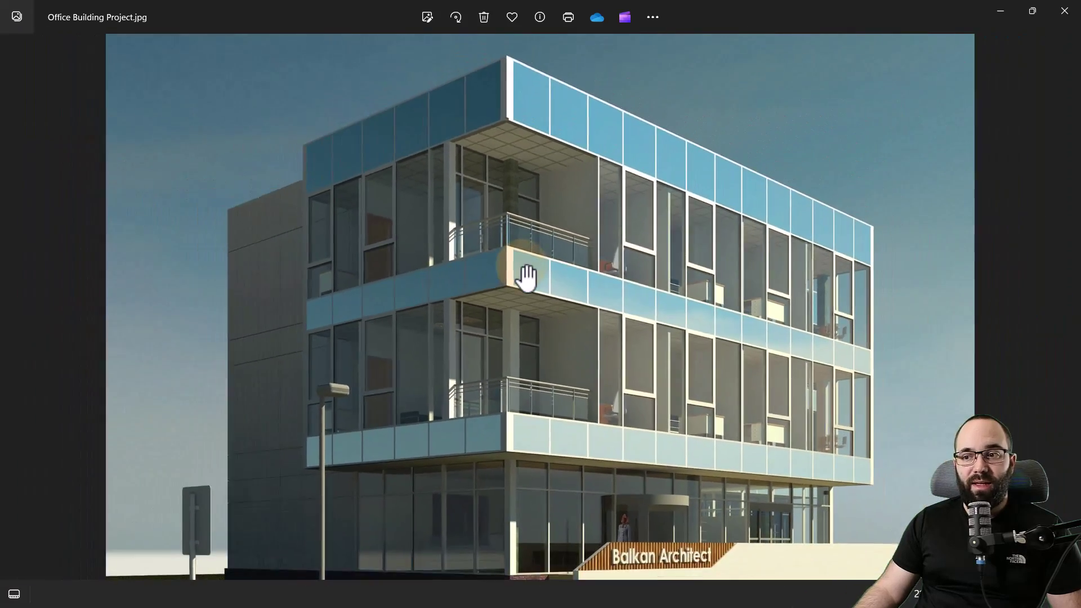
pyautogui.scroll(8, 559, 279)
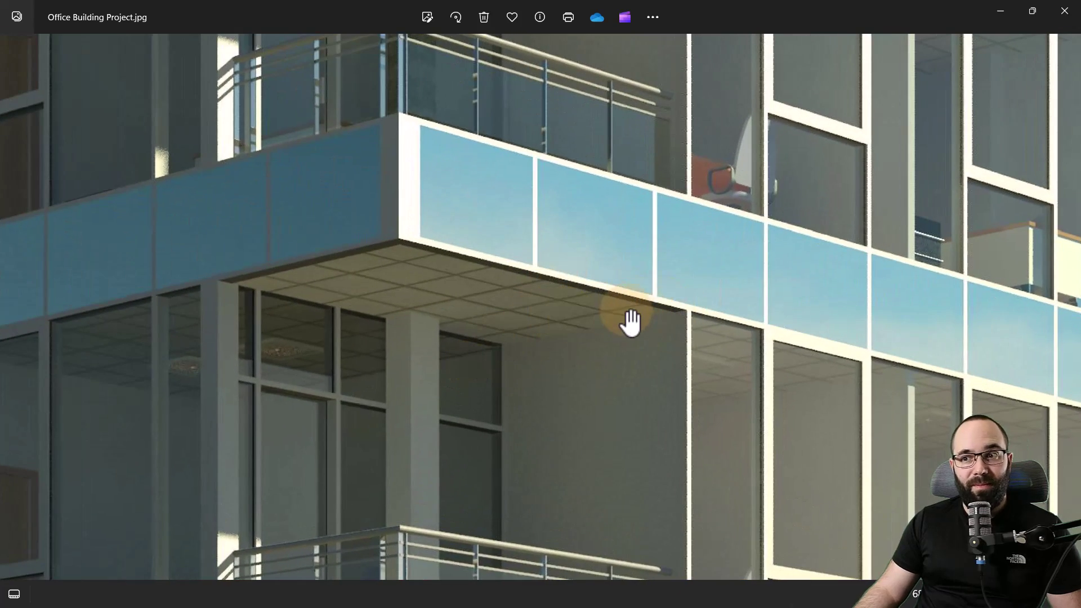
pyautogui.scroll(-8, 613, 320)
pyautogui.scroll(-4, 588, 315)
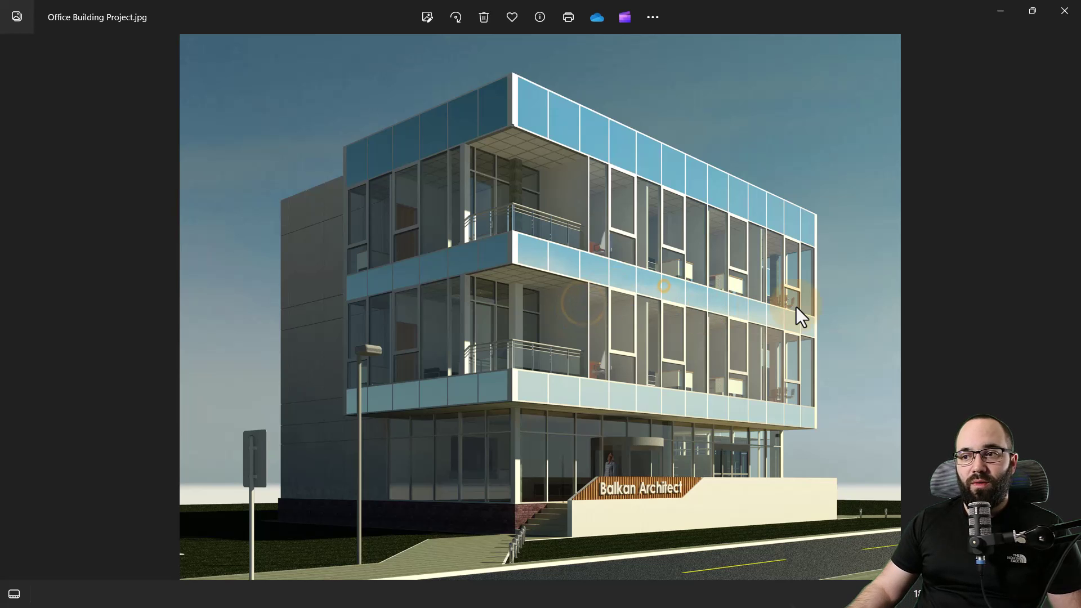
pyautogui.press('Right')
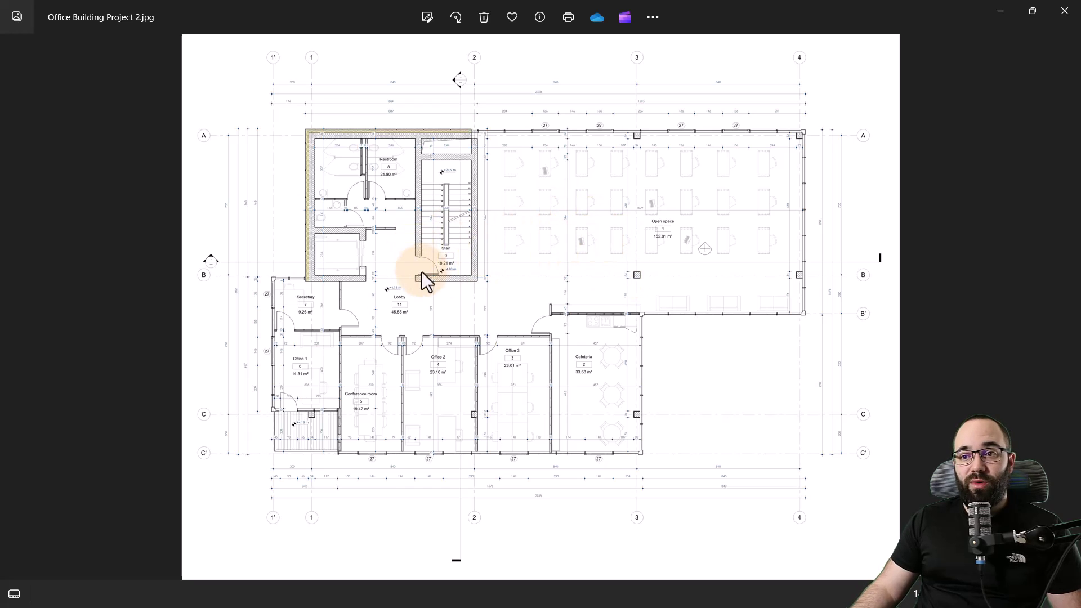
# Zoom into the floor plan image to read labels like Lobby 45.55 m²
pyautogui.scroll(3, 386, 278)
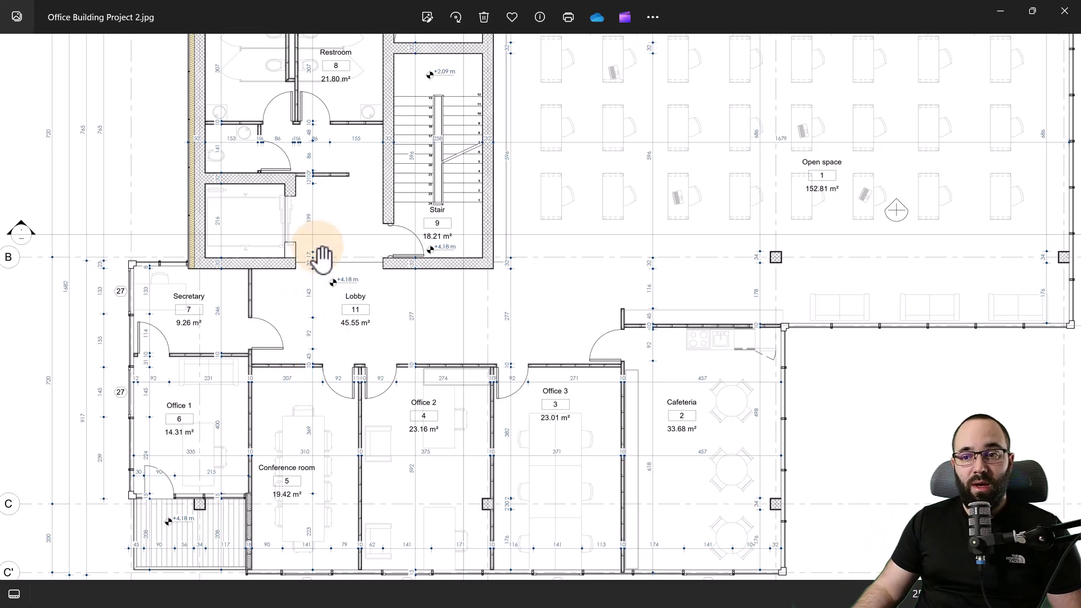
pyautogui.scroll(3, 294, 309)
pyautogui.scroll(2, 297, 316)
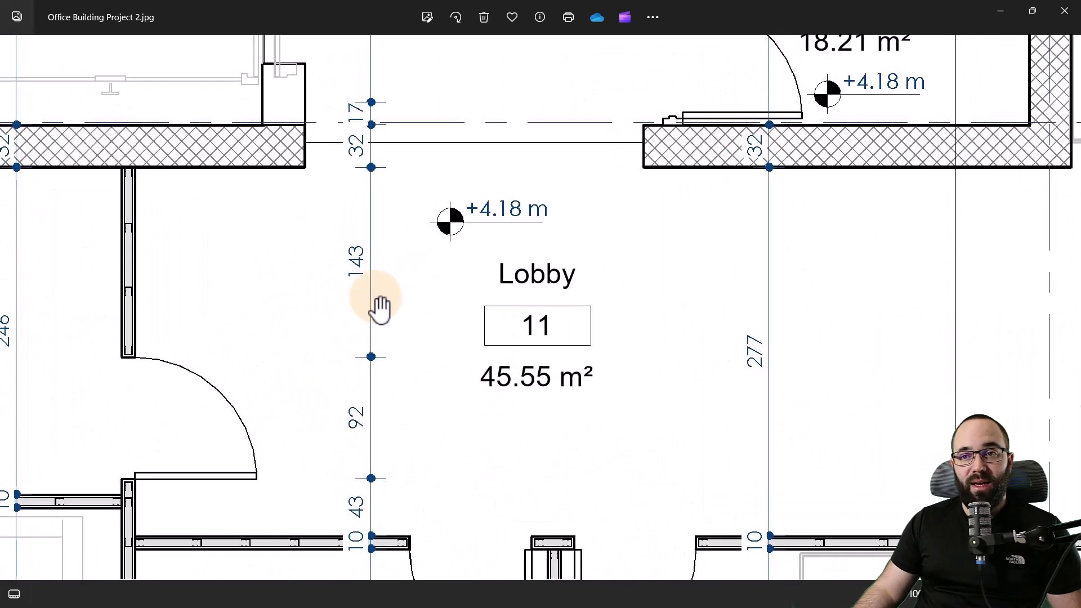
pyautogui.scroll(3, 378, 295)
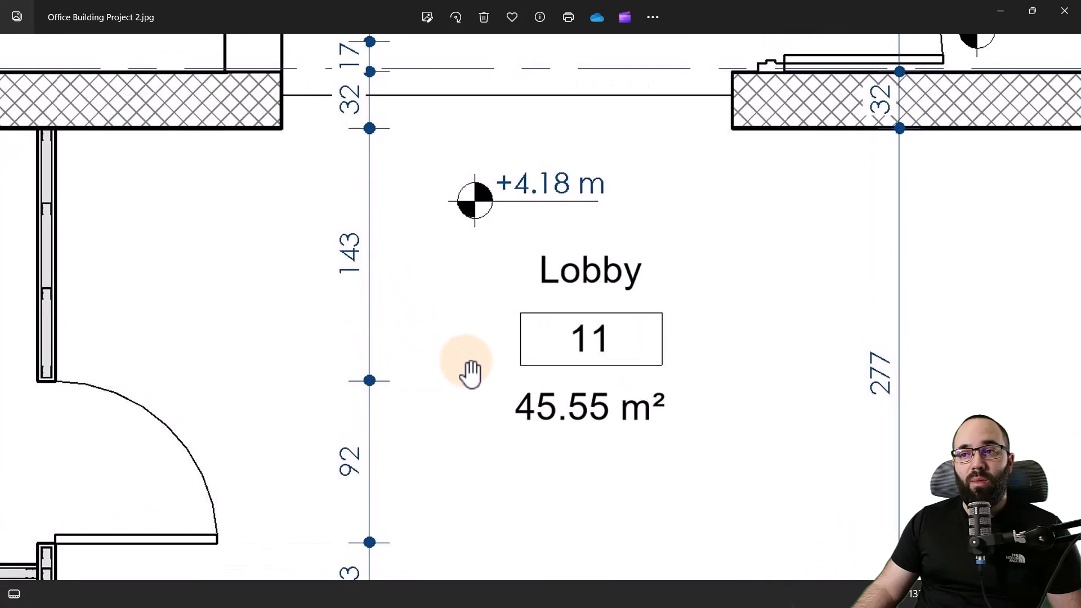
pyautogui.scroll(-3, 472, 374)
pyautogui.scroll(2, 583, 381)
pyautogui.scroll(2, 198, 357)
# Pan across the plan to the Secretary room, Office 1, Conference room and hatched balcony
pyautogui.moveTo(259, 410); pyautogui.dragTo(340, 264)
pyautogui.scroll(-2, 354, 232)
pyautogui.moveTo(374, 410); pyautogui.dragTo(345, 173)
pyautogui.moveTo(369, 415); pyautogui.dragTo(319, 169)
pyautogui.moveTo(342, 293); pyautogui.dragTo(320, 193)
pyautogui.scroll(1, 386, 254)
pyautogui.scroll(-5, 279, 260)
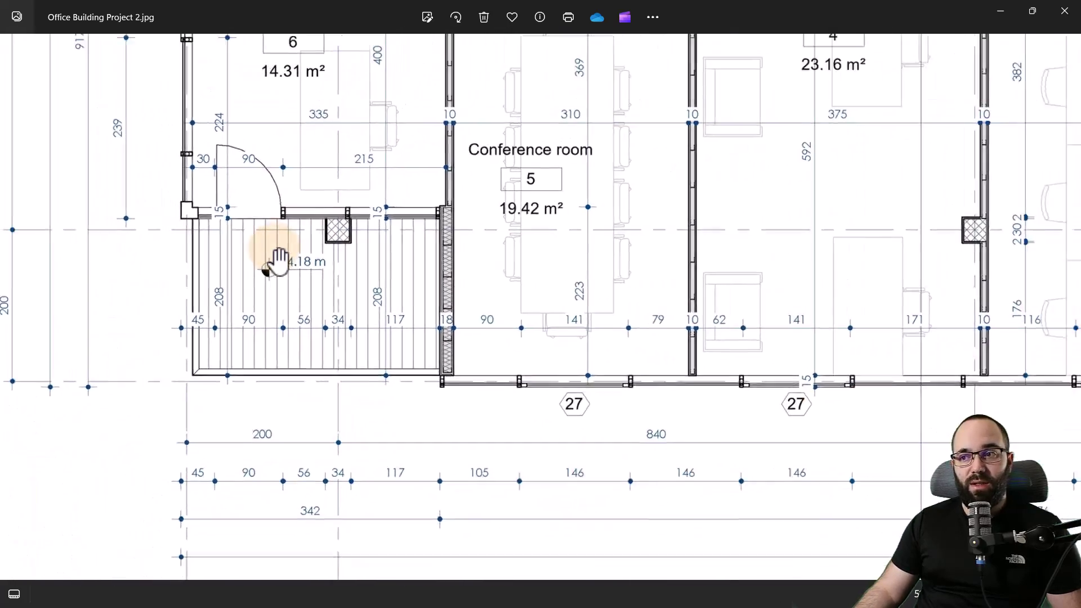
pyautogui.scroll(3, 562, 345)
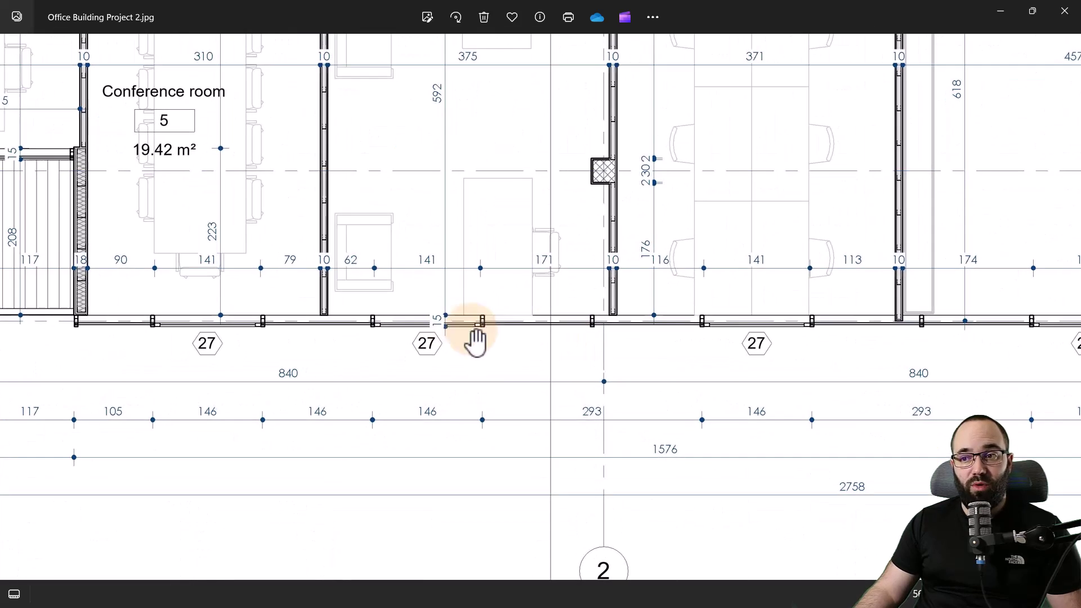
pyautogui.scroll(2, 504, 368)
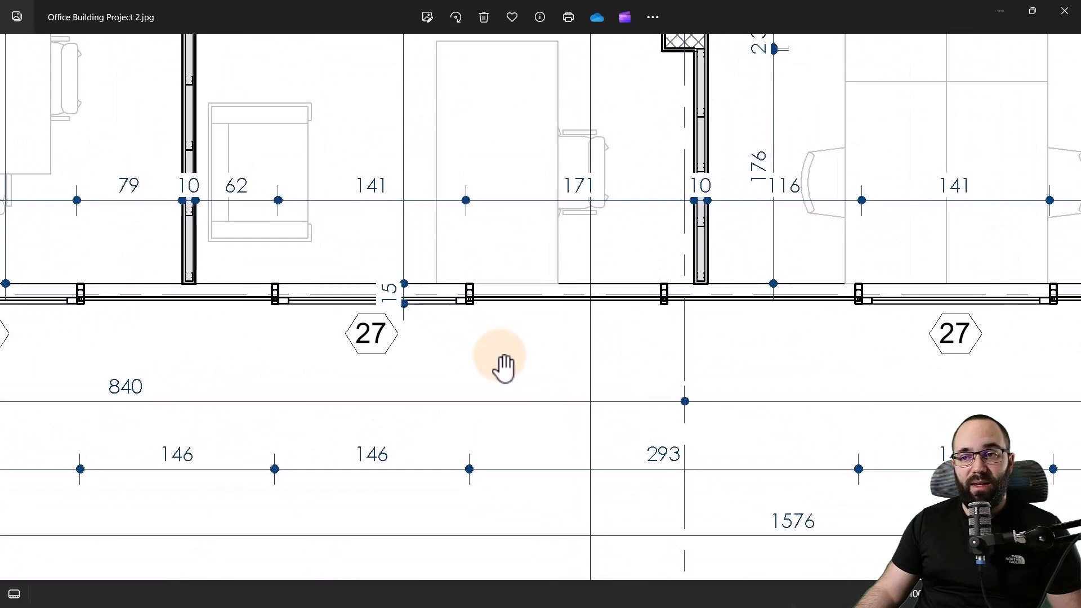
pyautogui.scroll(2, 502, 369)
pyautogui.scroll(-8, 501, 368)
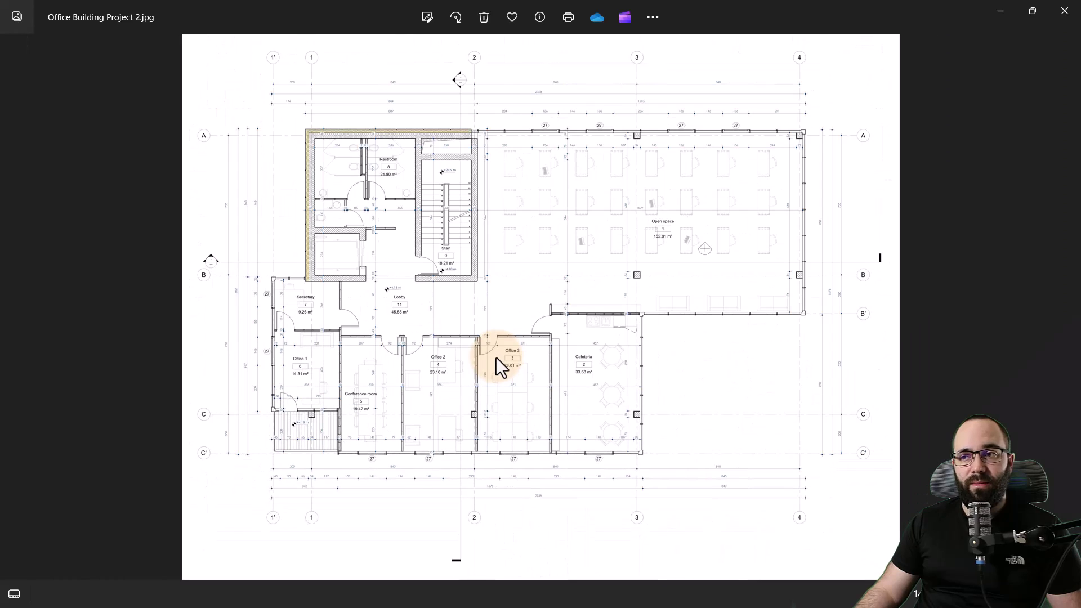
pyautogui.press('Left')
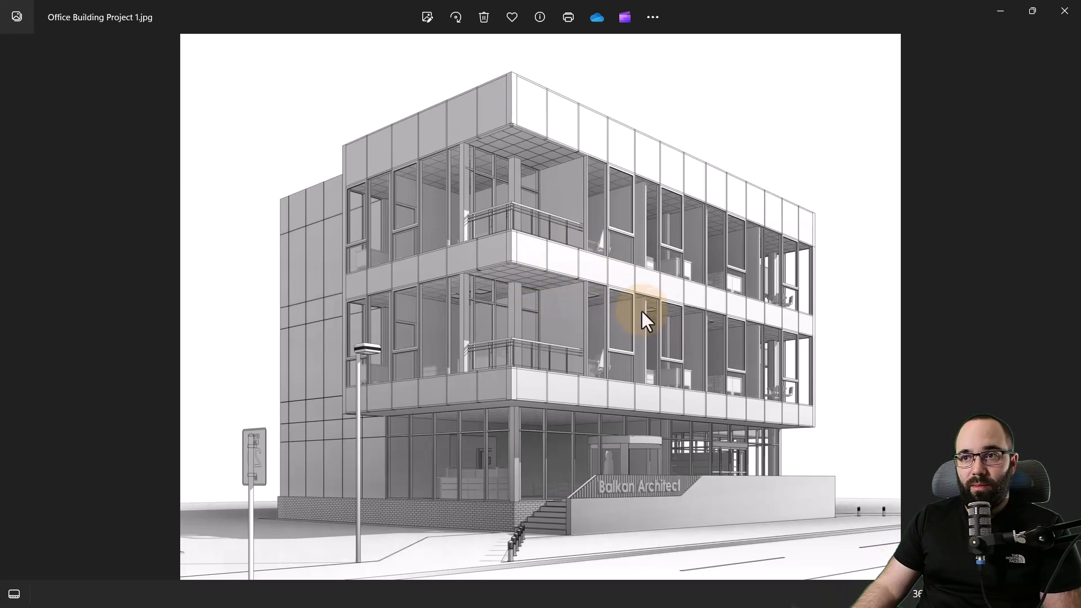
pyautogui.scroll(8, 606, 350)
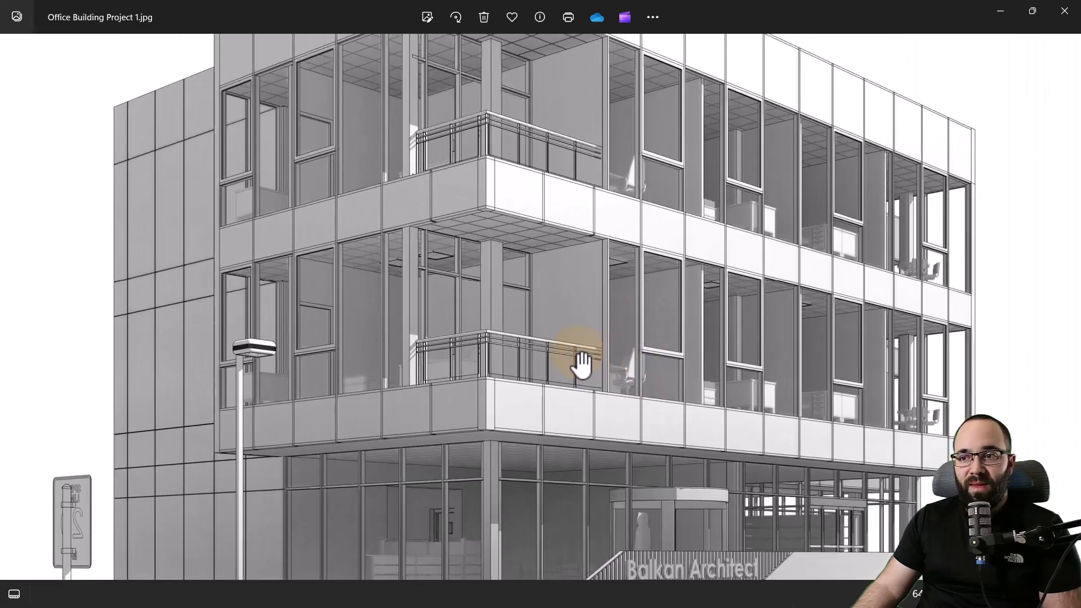
pyautogui.scroll(10, 564, 376)
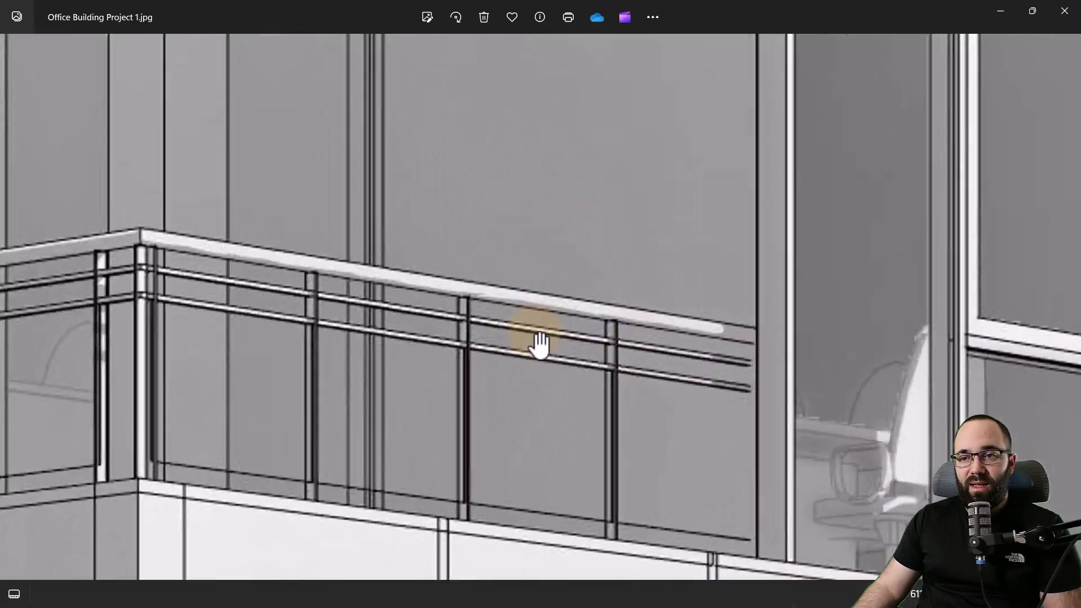
pyautogui.scroll(-4, 540, 345)
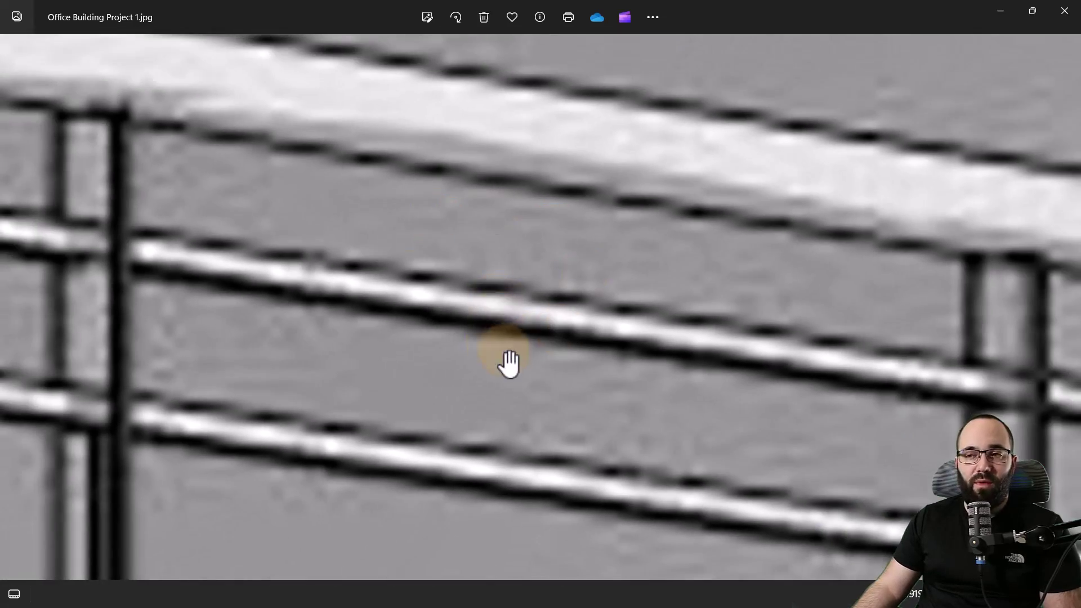
pyautogui.scroll(-5, 509, 362)
pyautogui.scroll(-8, 523, 358)
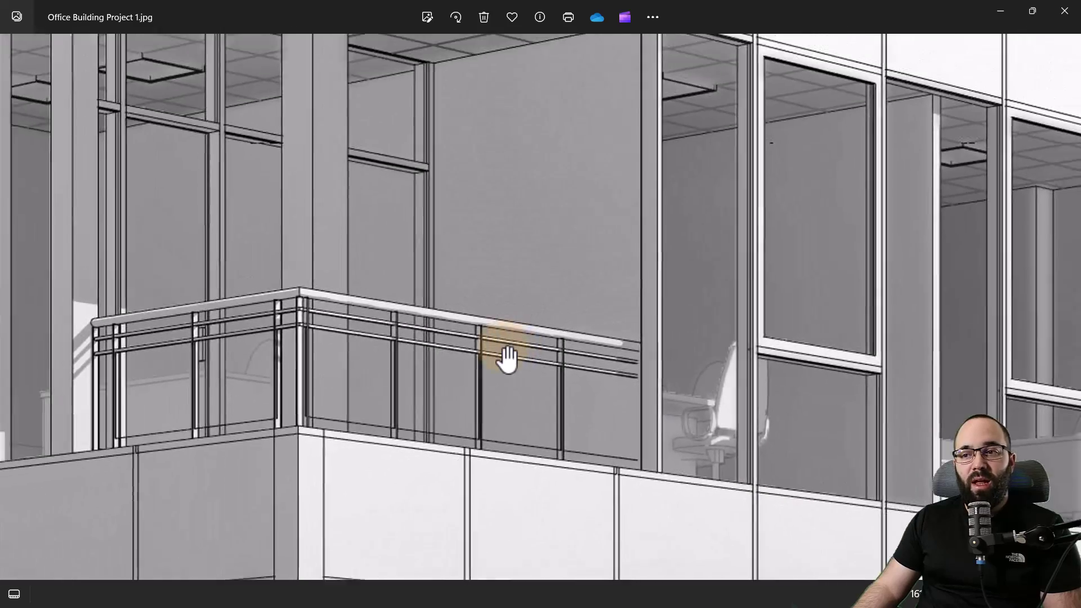
pyautogui.scroll(-6, 532, 358)
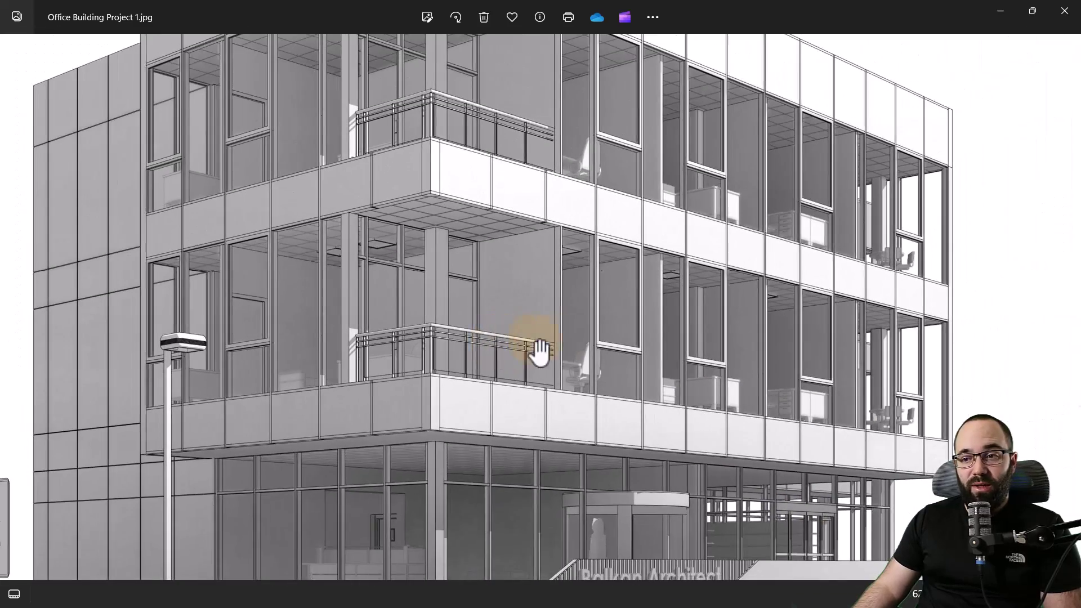